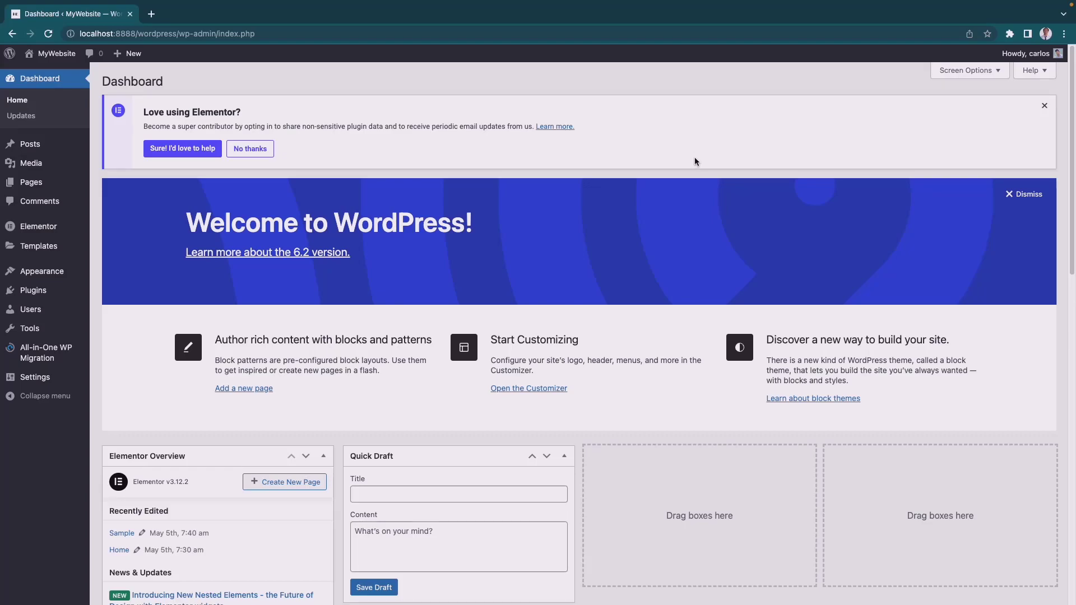
Step: In Elementor's Features settings, set Flexbox Container to Active and save the changes
mouse_move(48, 227)
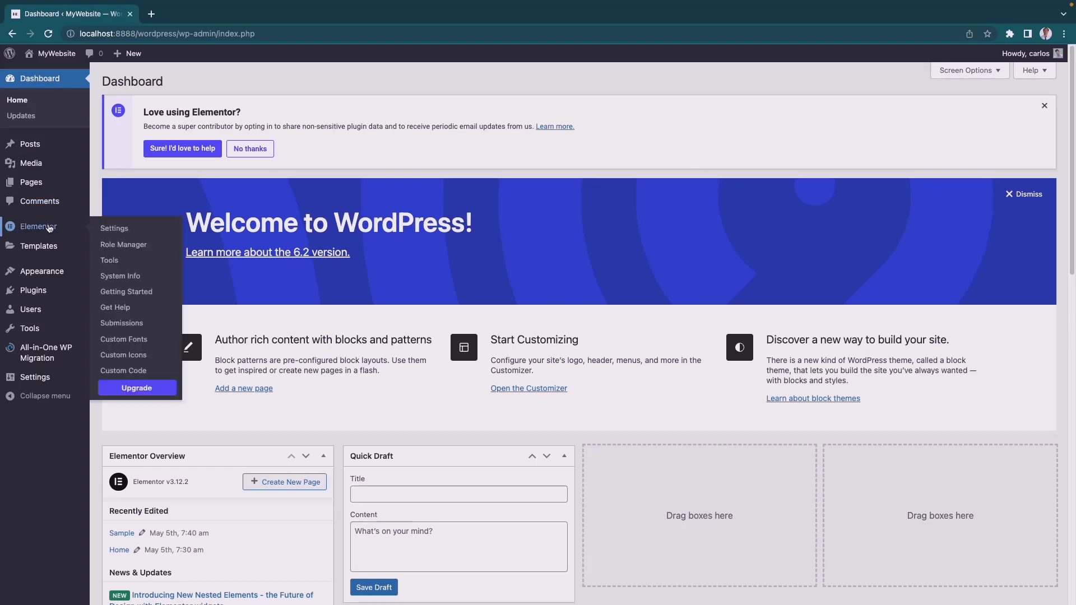
left_click(114, 229)
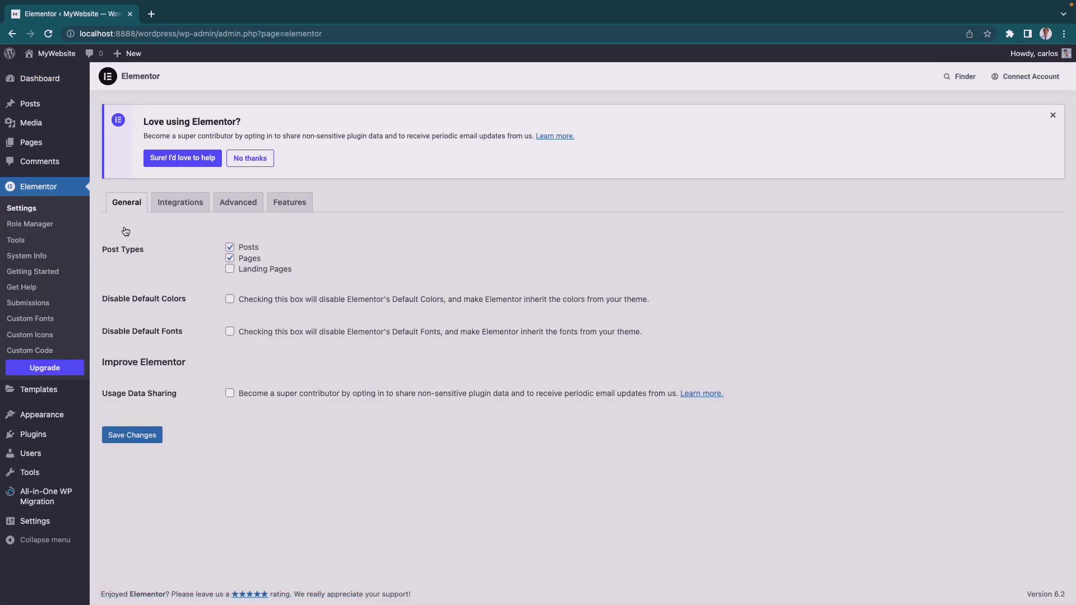
left_click(295, 205)
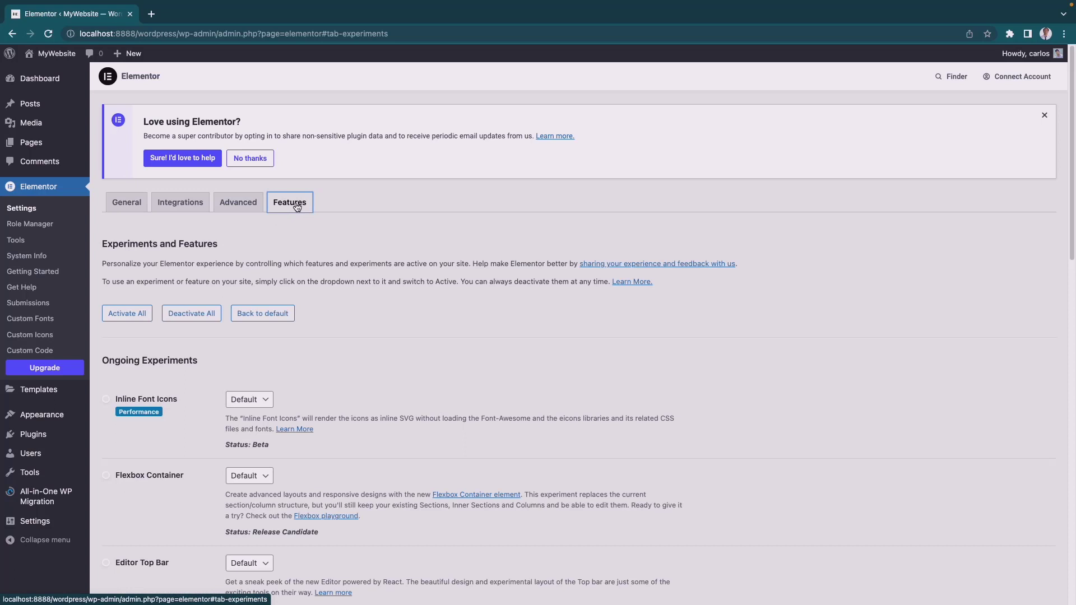
scroll(469, 318, "down", 3)
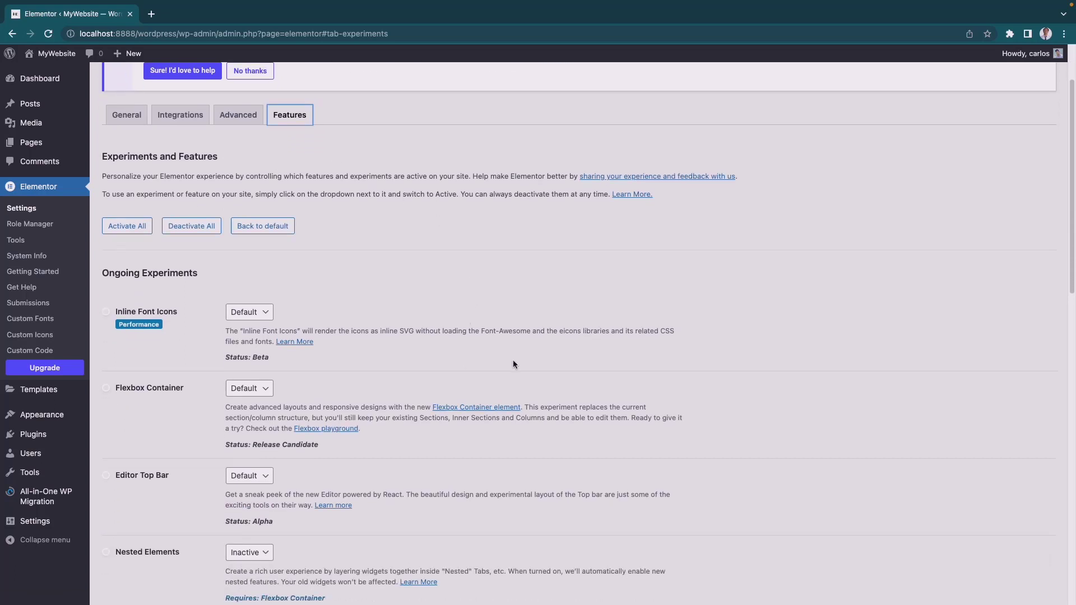
scroll(514, 364, "down", 1)
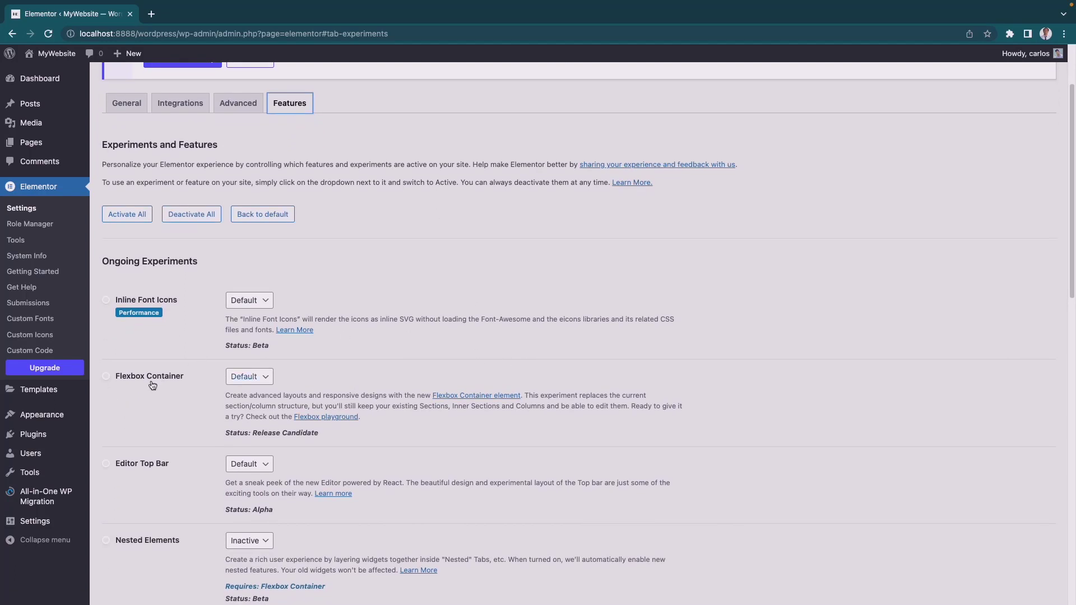
left_click(268, 381)
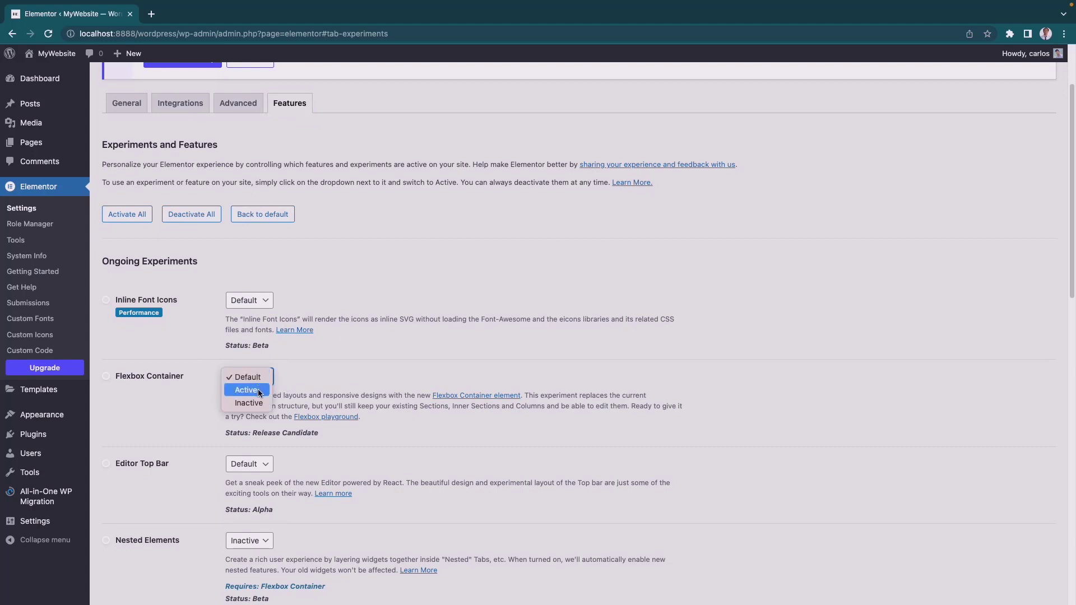
left_click(260, 392)
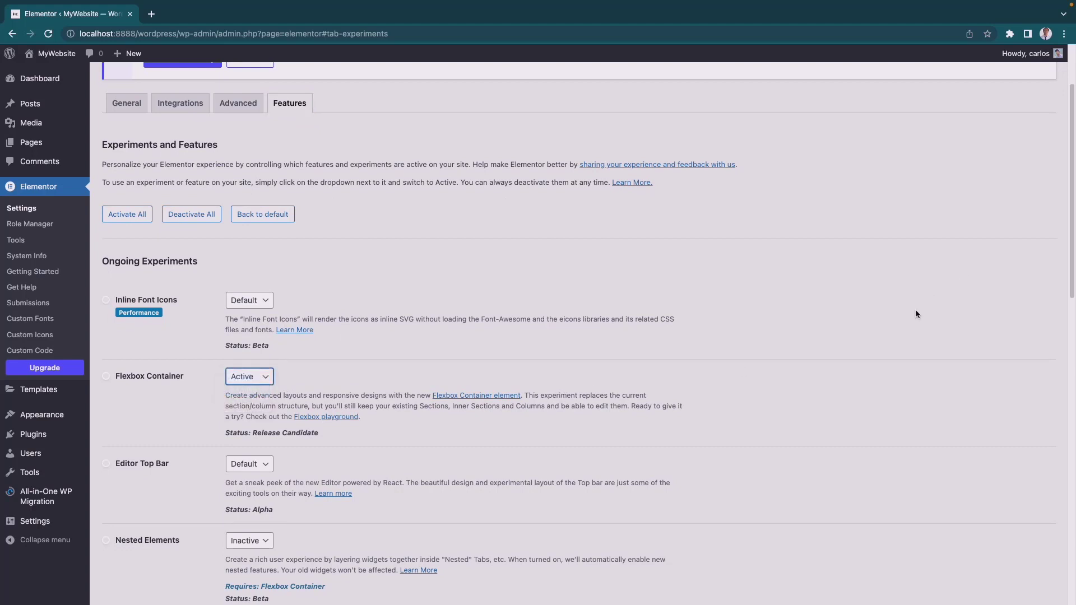
left_click_drag(1066, 286, 1066, 589)
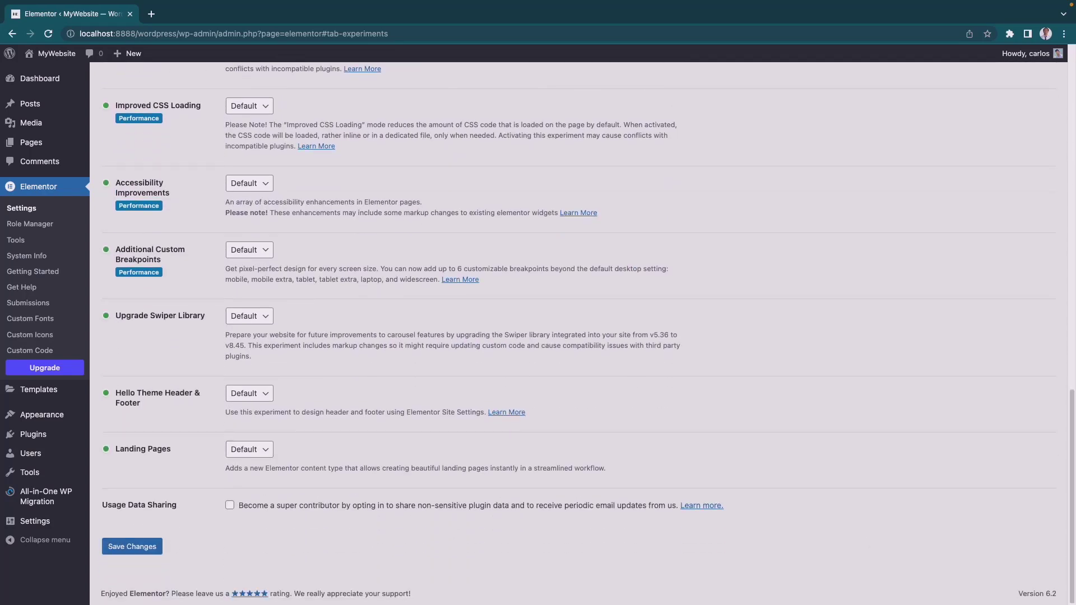
left_click(119, 547)
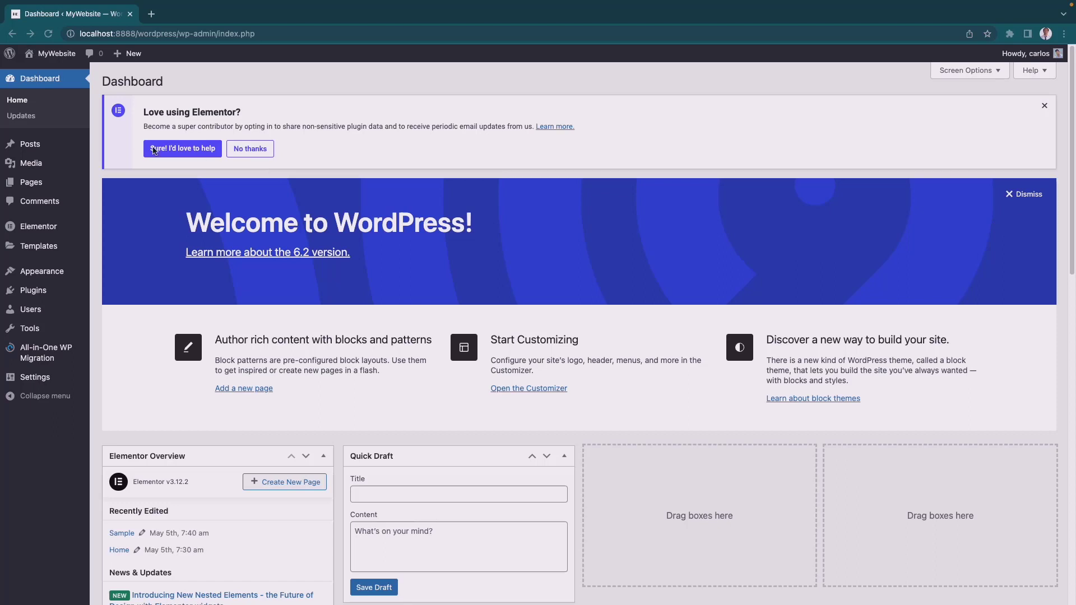
Step: Add a new page titled 'countdown' and publish it, confirming in the pre-publish panel
left_click(18, 182)
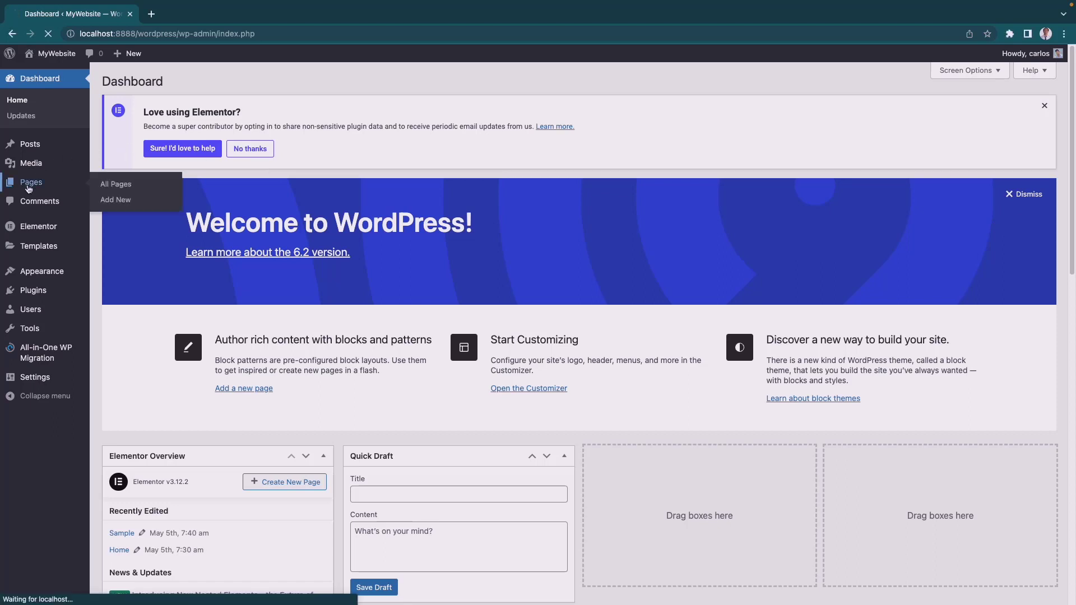
left_click(165, 82)
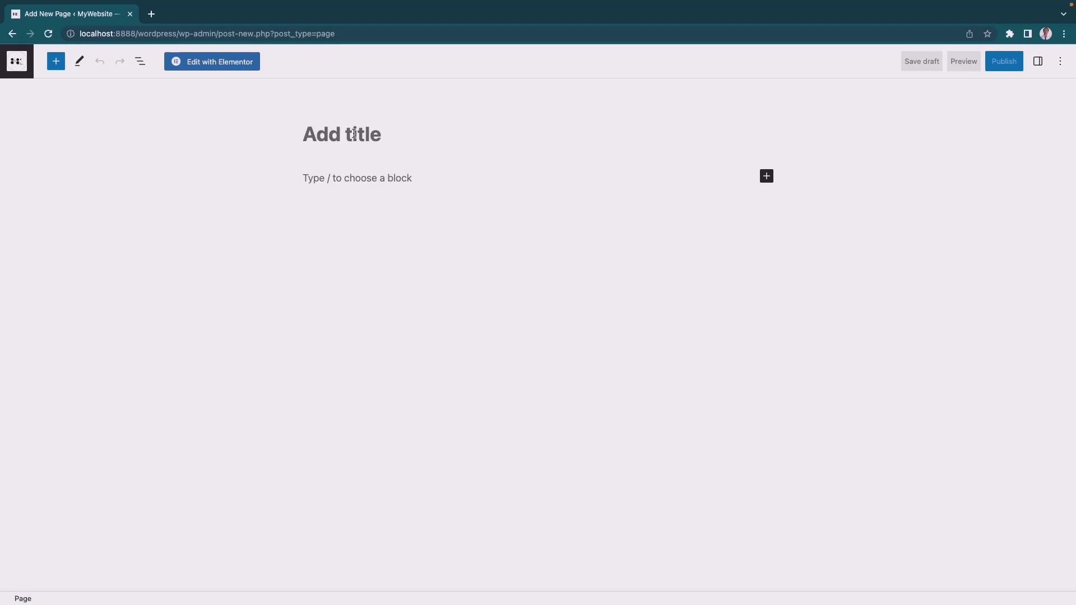
type("co")
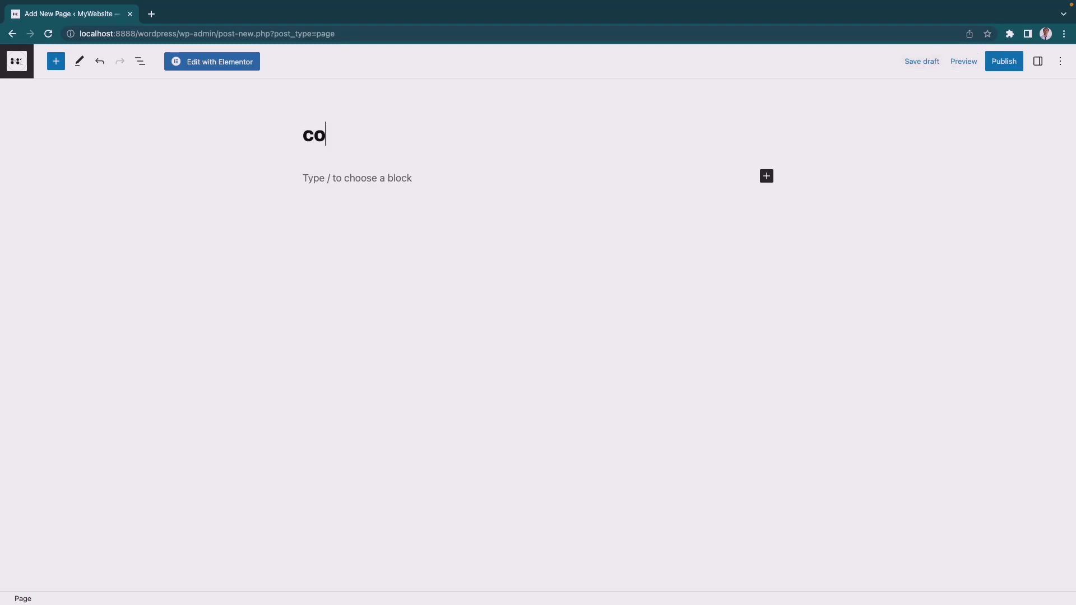
type("untdown")
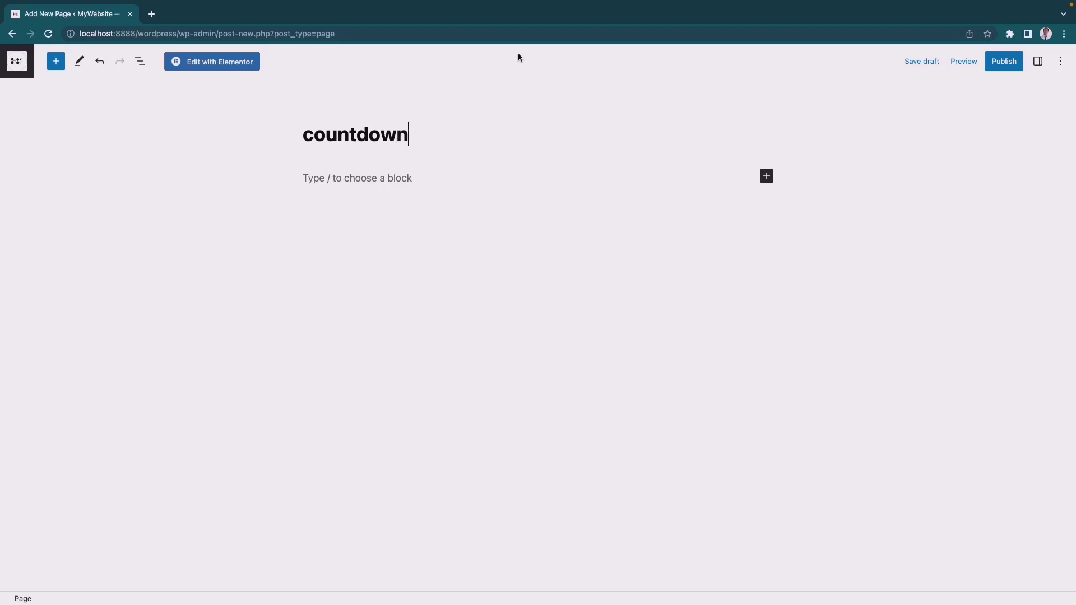
left_click(993, 64)
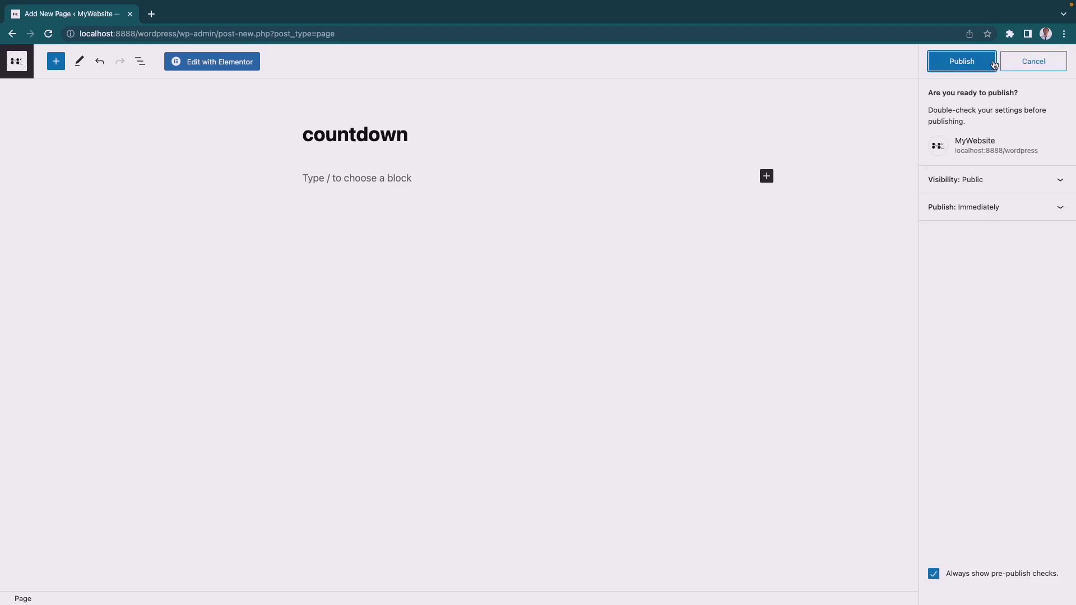
left_click(961, 62)
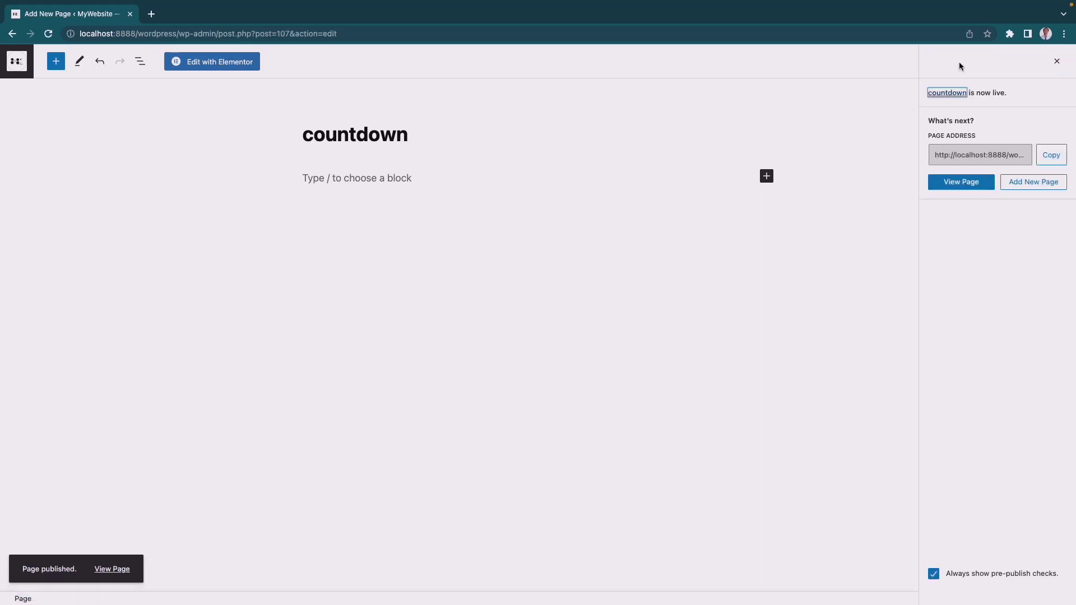
left_click(408, 134)
Step: Edit the countdown page with Elementor and set its Page Layout to Elementor Canvas
left_click(201, 63)
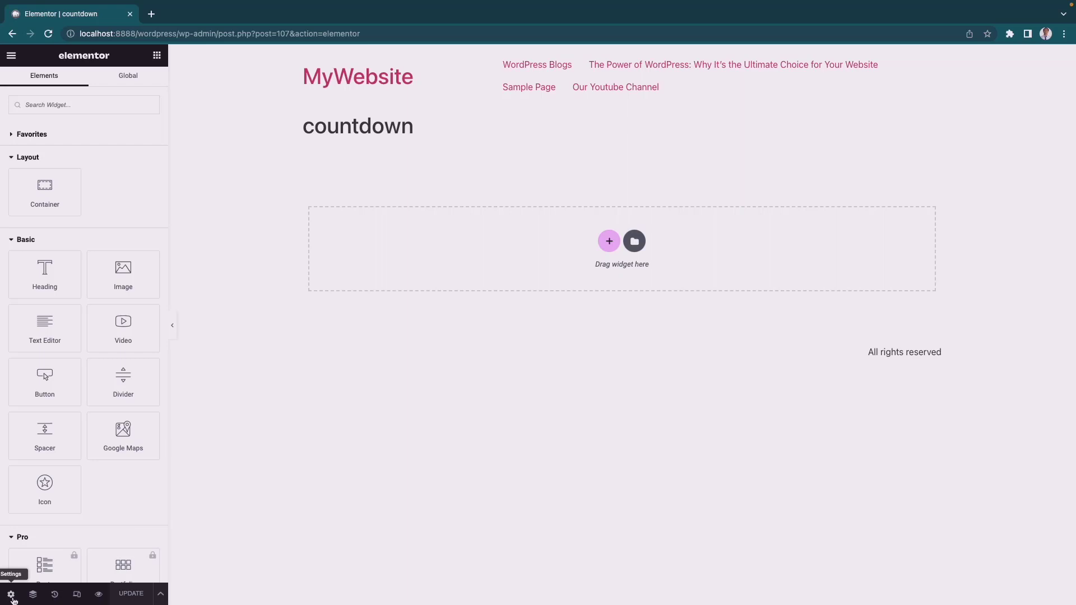
left_click(11, 595)
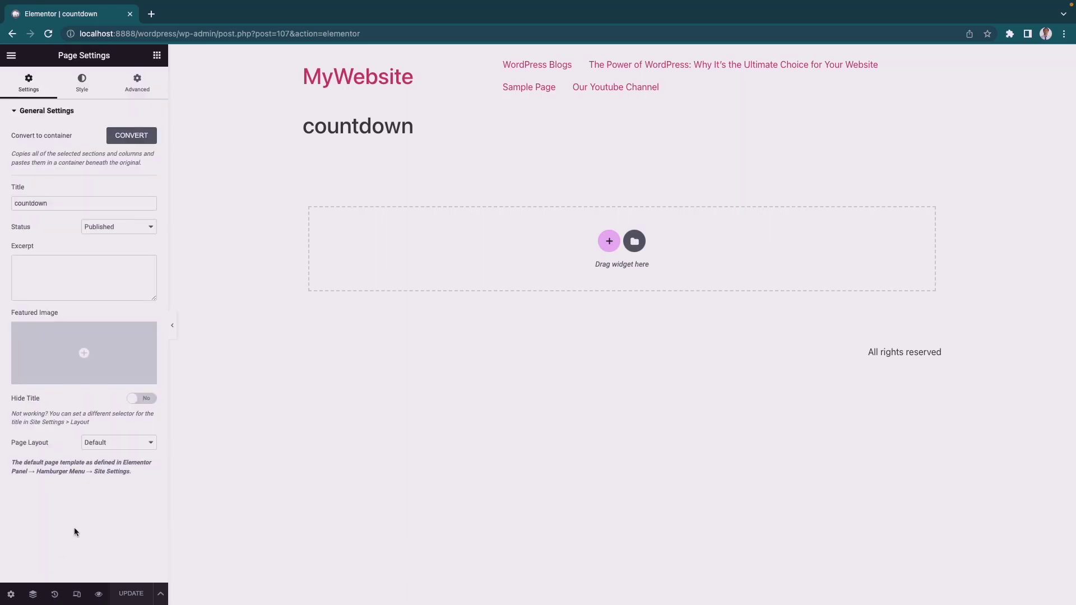
left_click(120, 446)
left_click(140, 455)
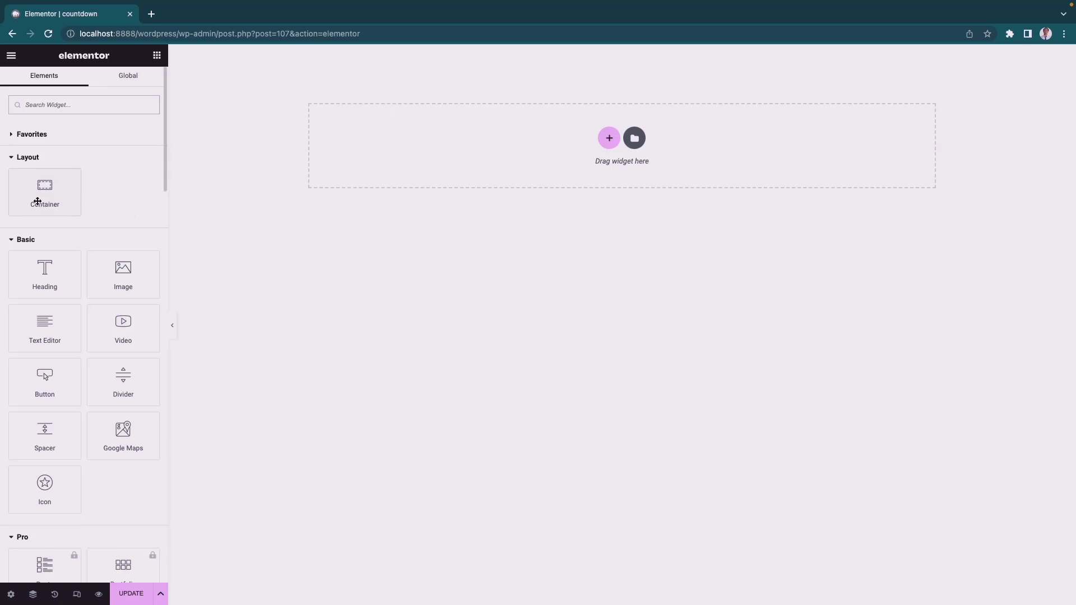
Step: Add a Full Width container with 100 vh minimum height, centred justify content and align items
left_click(449, 390)
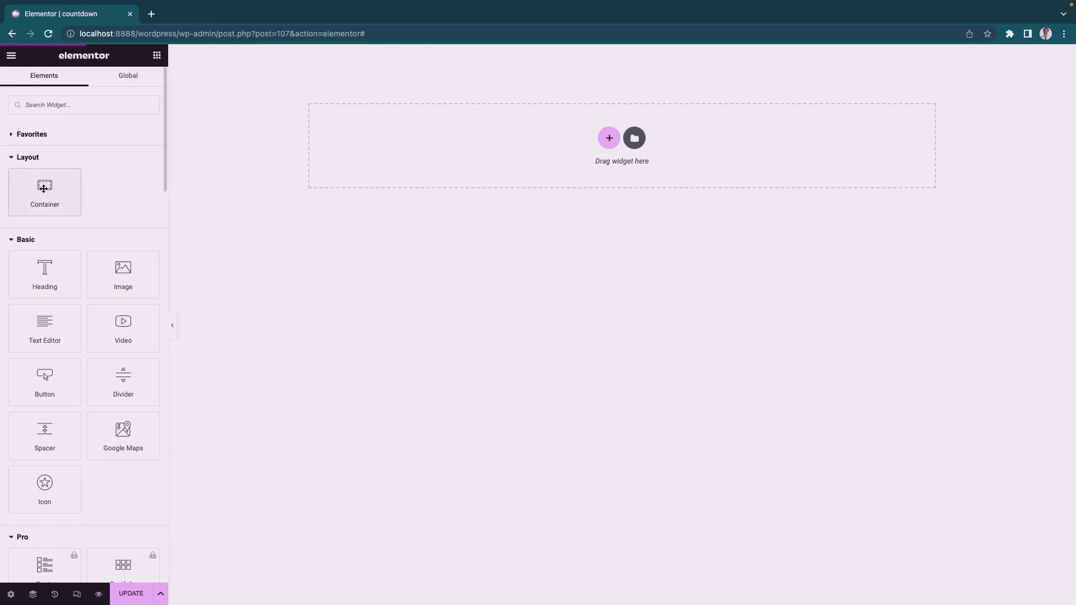
left_click_drag(45, 186, 467, 146)
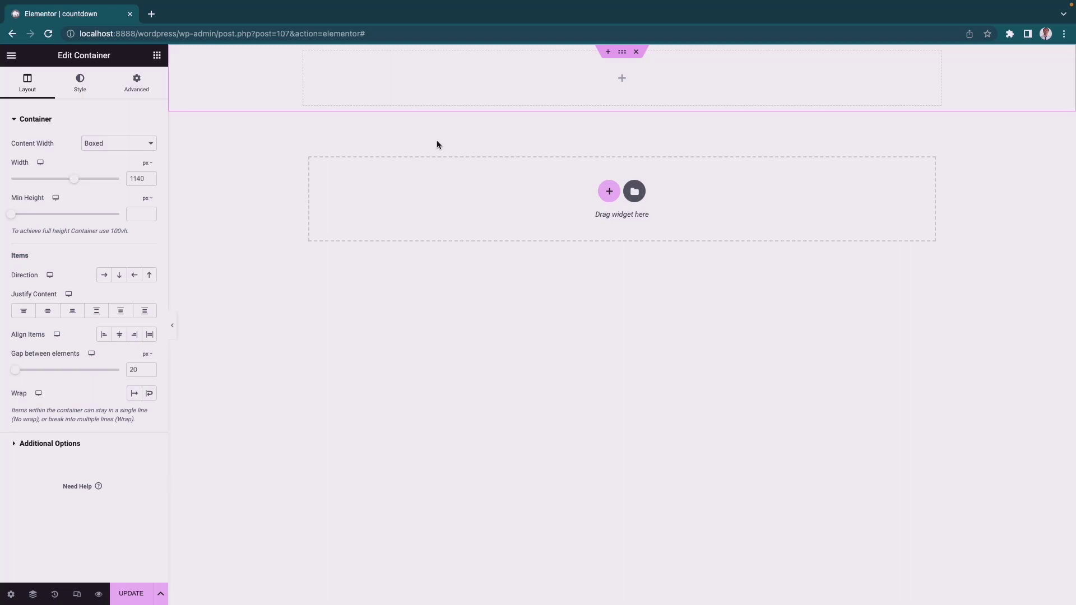
left_click(109, 144)
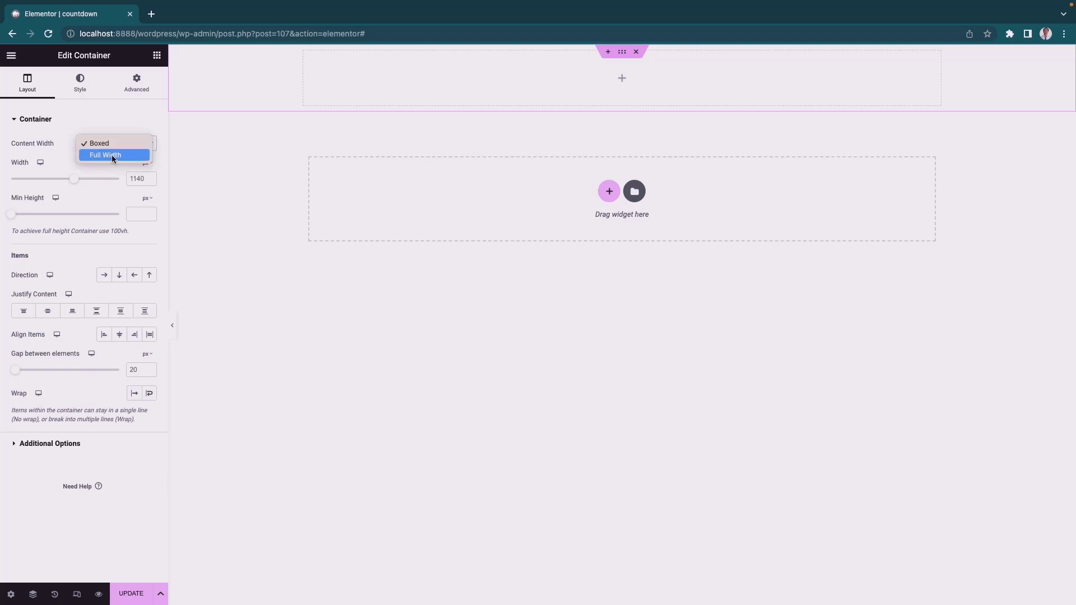
left_click(112, 154)
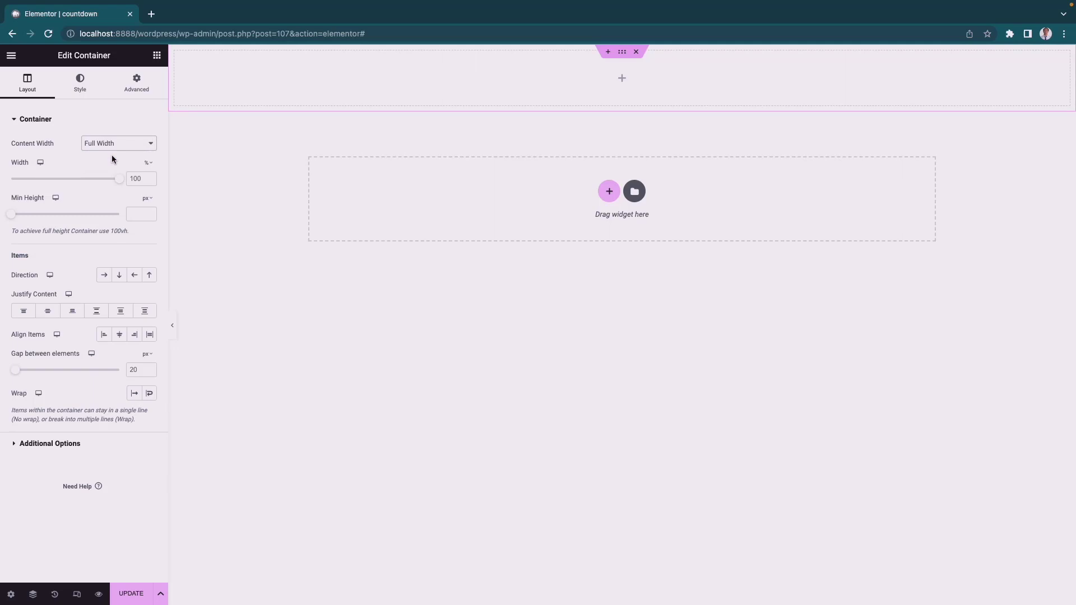
left_click(147, 199)
left_click(146, 250)
left_click(134, 209)
type("100")
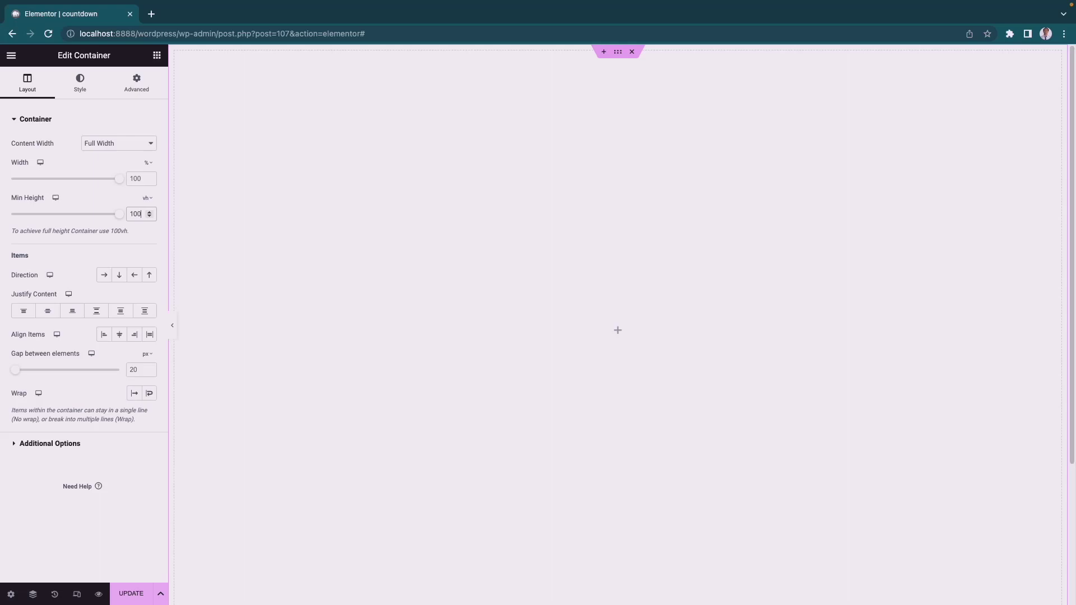
left_click(47, 313)
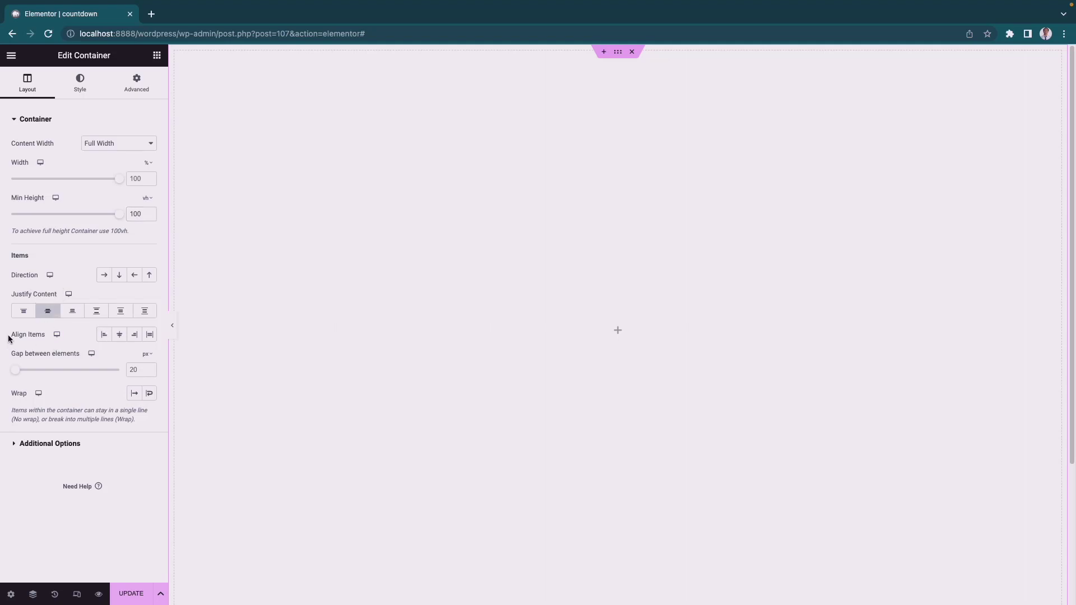
left_click(120, 336)
Step: Give the container a Classic background using wallpaper.jpeg from the Media Library
left_click(81, 87)
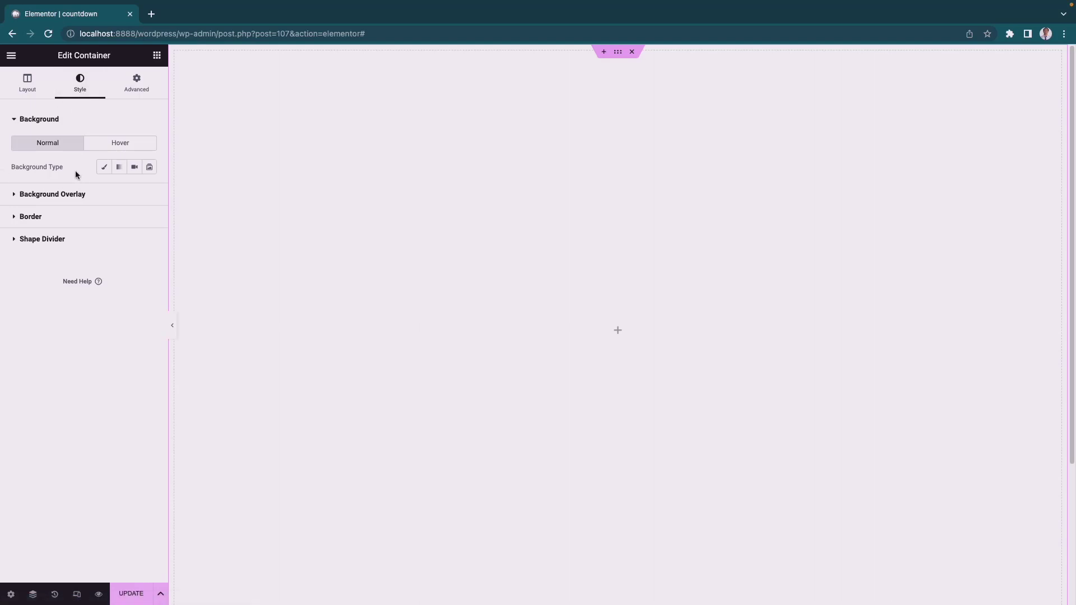
left_click(104, 167)
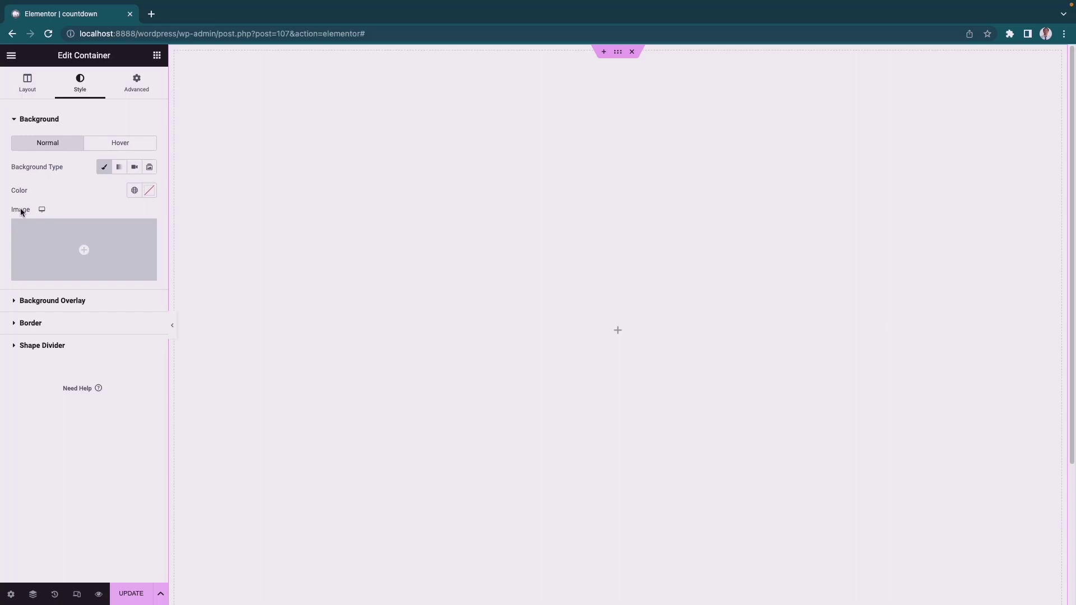
mouse_move(53, 243)
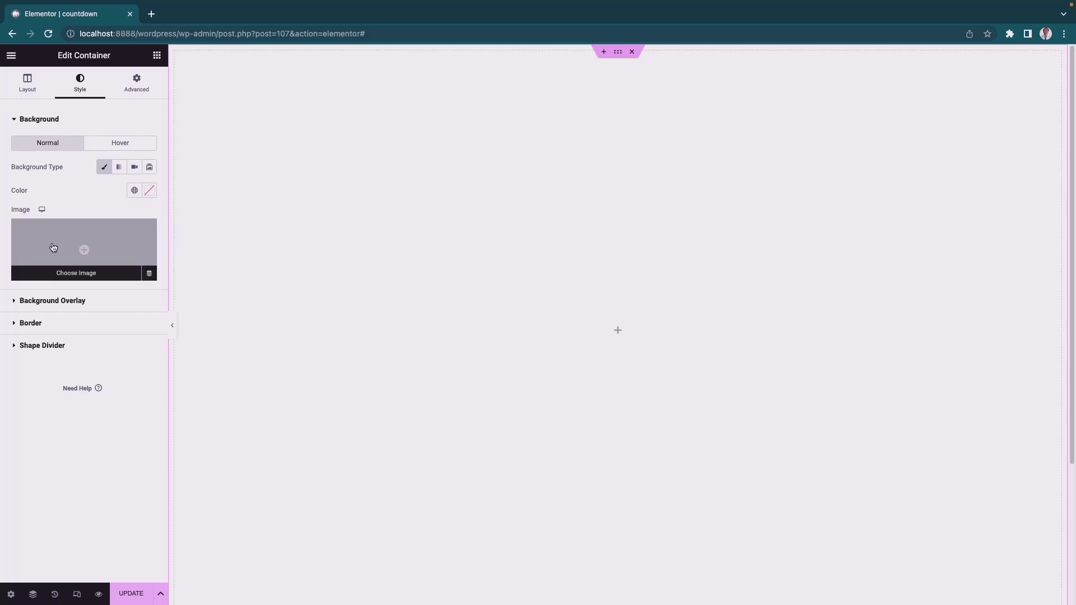
left_click(53, 247)
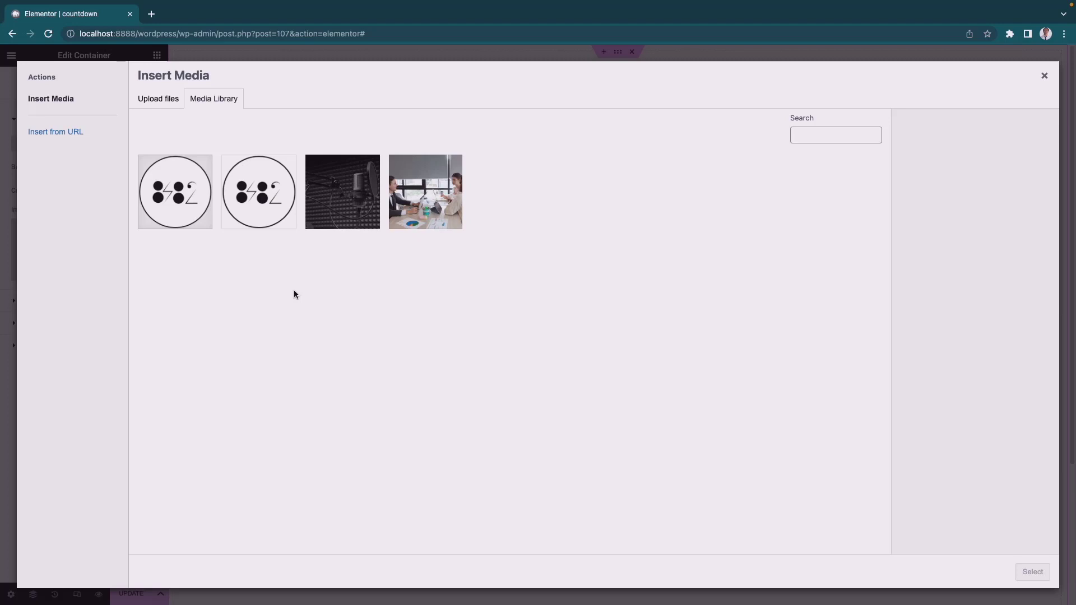
left_click(326, 213)
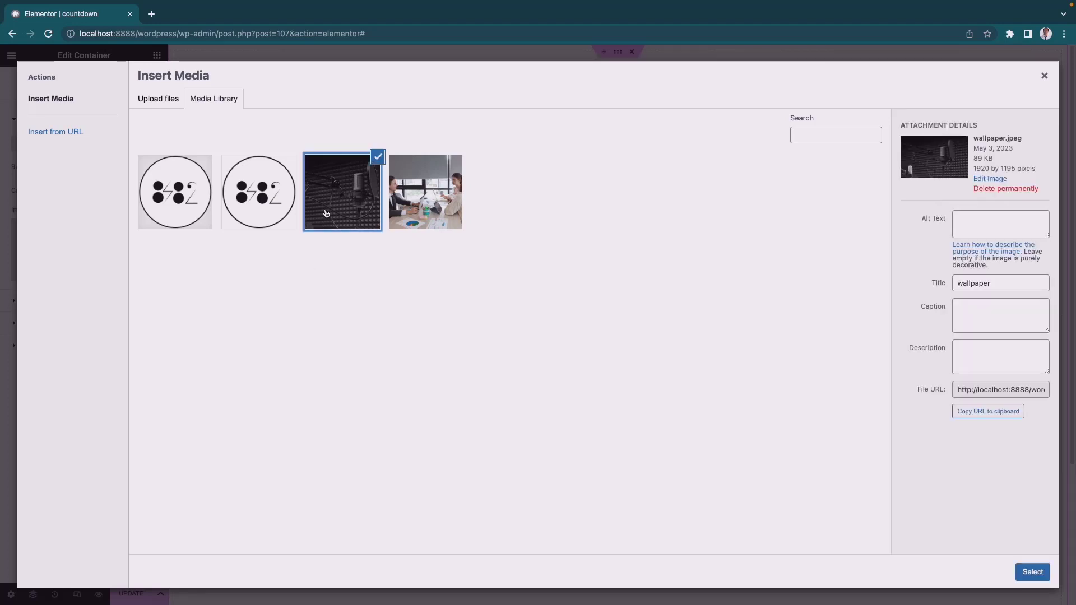
left_click(1027, 572)
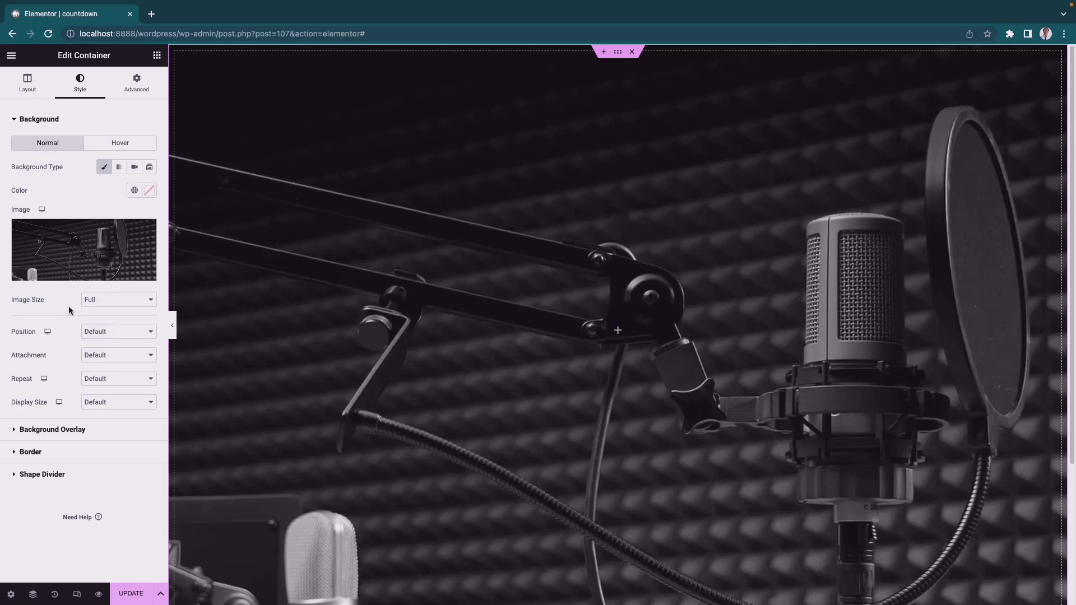
Step: Set the background image position to Center Center and repeat to No-repeat
left_click(97, 301)
left_click(97, 300)
left_click(98, 332)
left_click(110, 343)
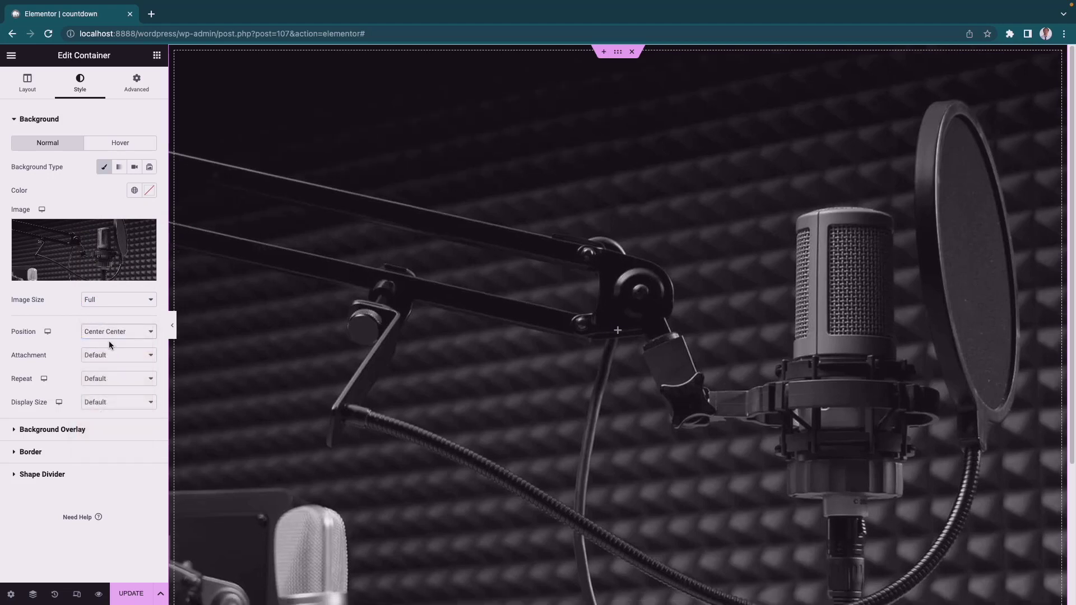
left_click(116, 355)
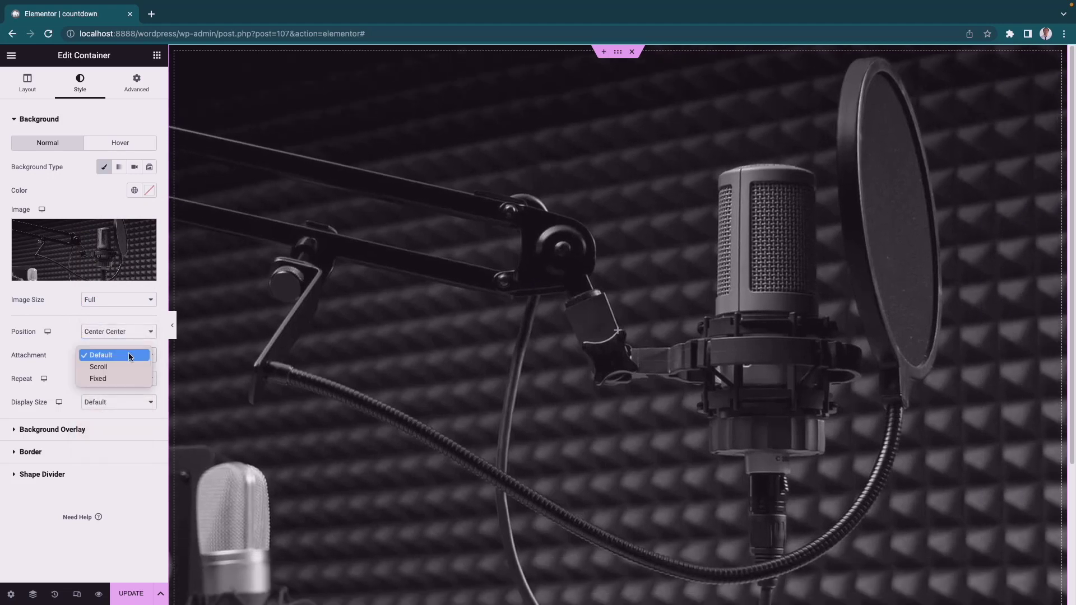
left_click(129, 356)
left_click(111, 375)
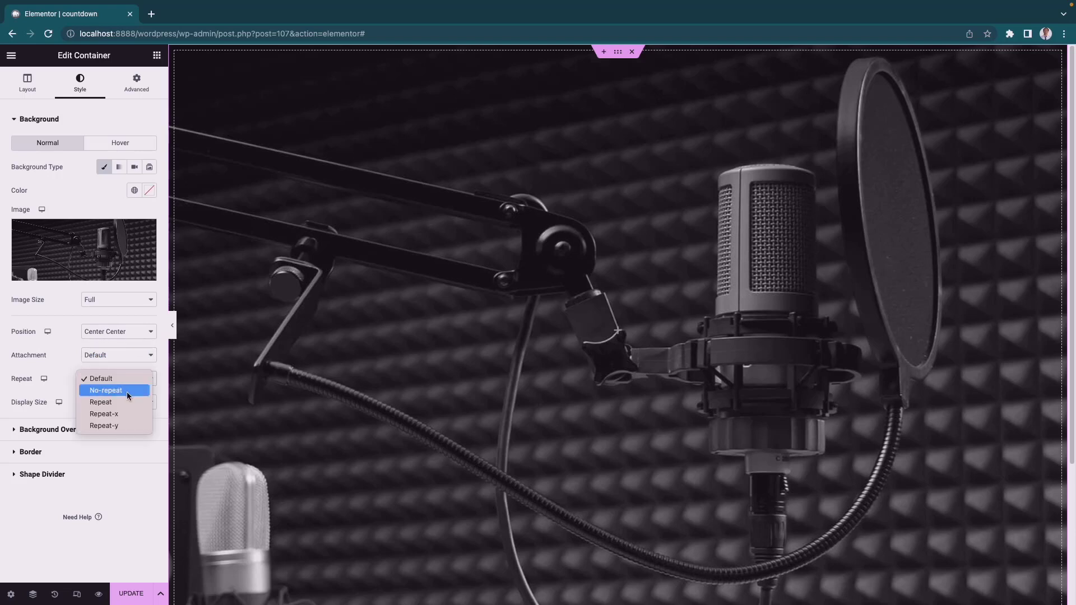
left_click(126, 391)
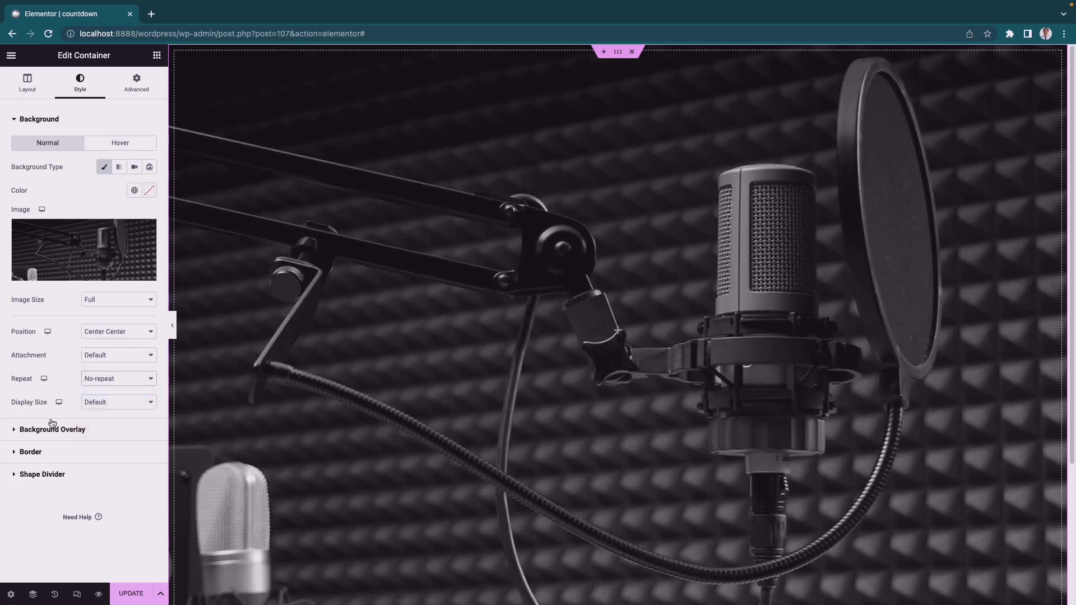
Step: Set the background display size to Cover, then update the page and preview it
left_click(118, 407)
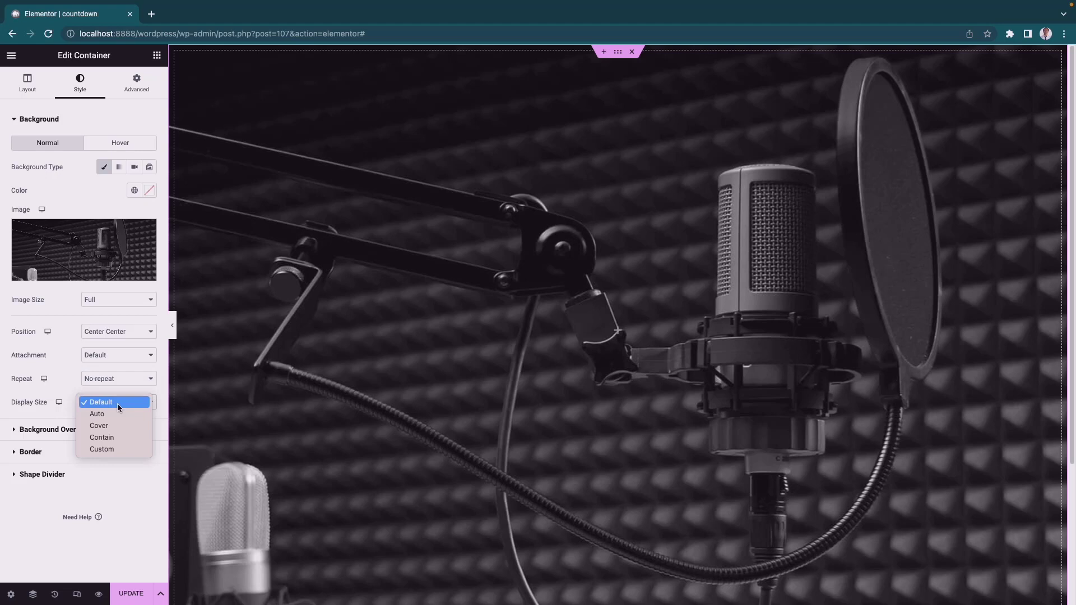
left_click(123, 425)
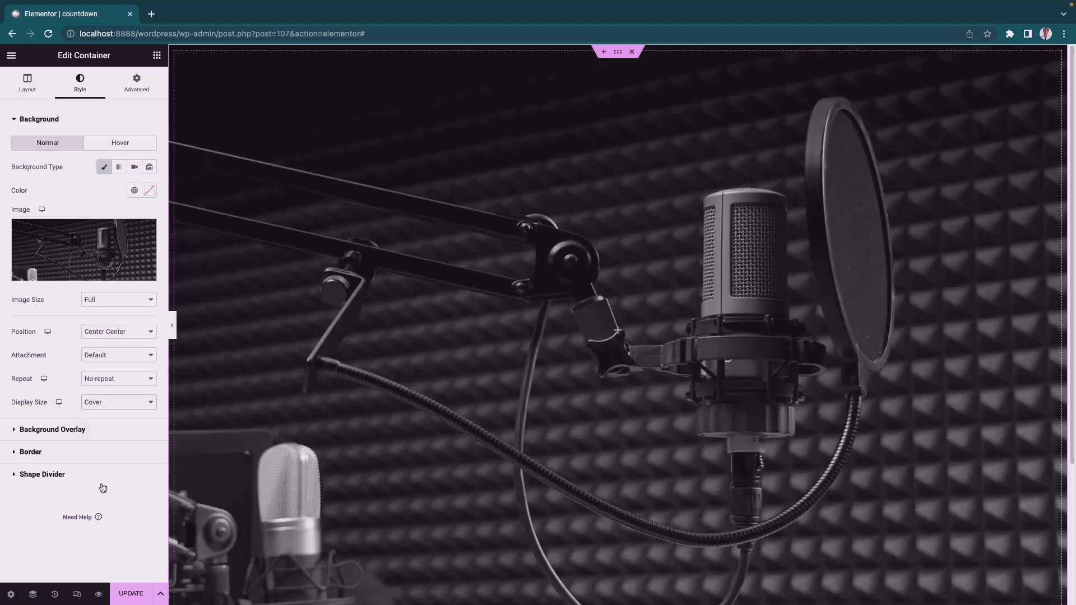
left_click(129, 597)
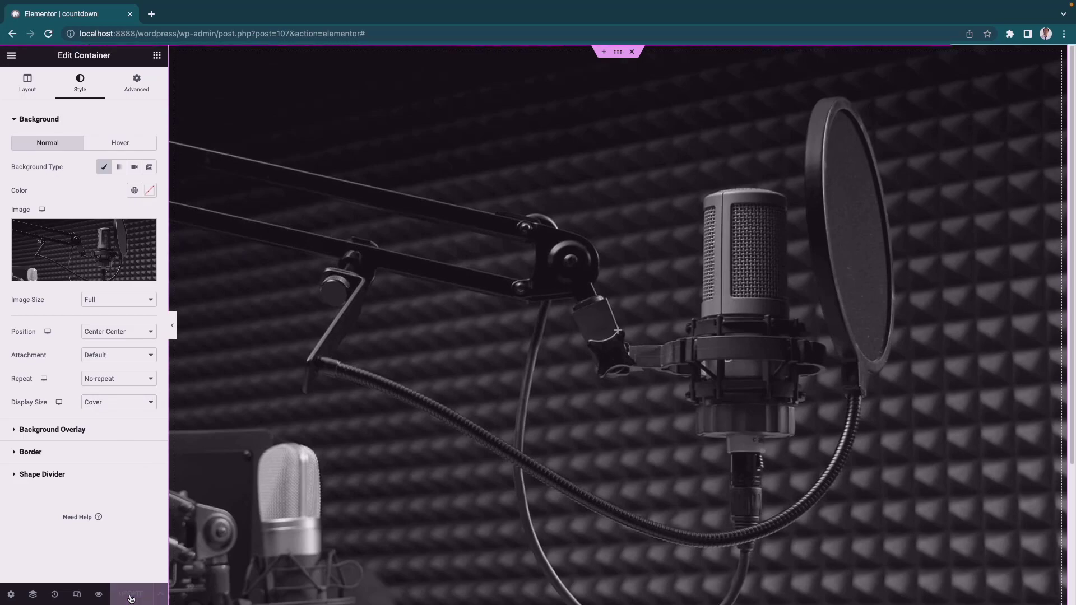
left_click(99, 594)
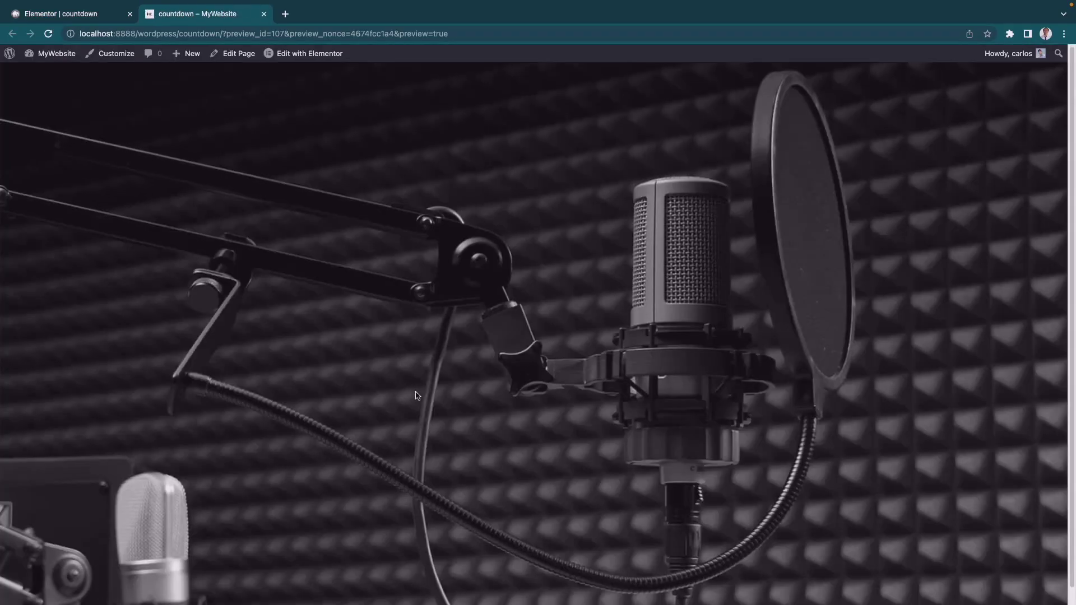
Step: Scroll through the page preview, then switch back to the Elementor editor tab
scroll(414, 392, "down", 1)
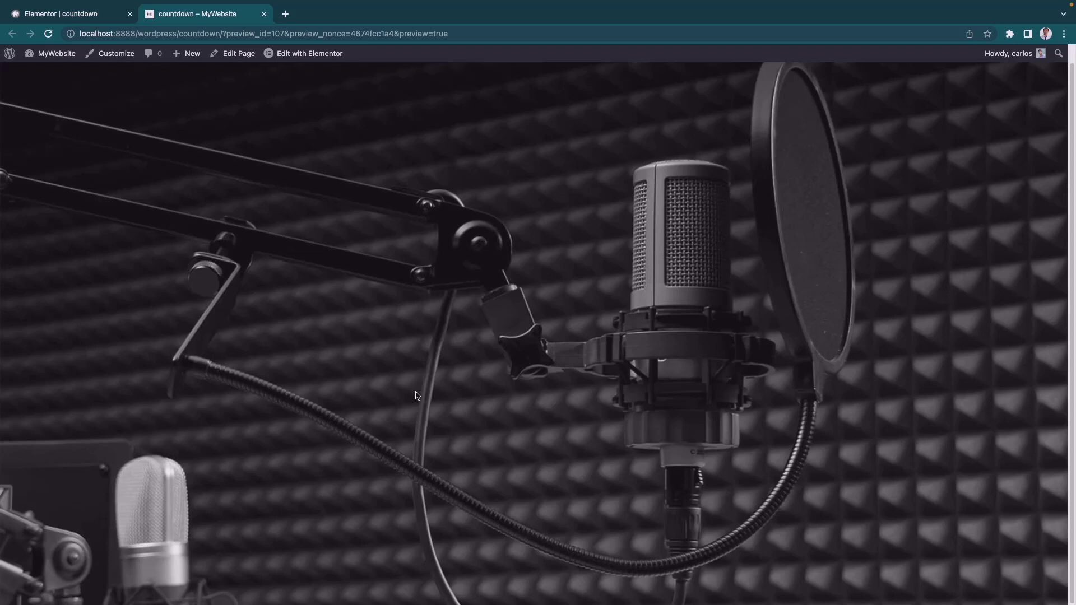
left_click(67, 13)
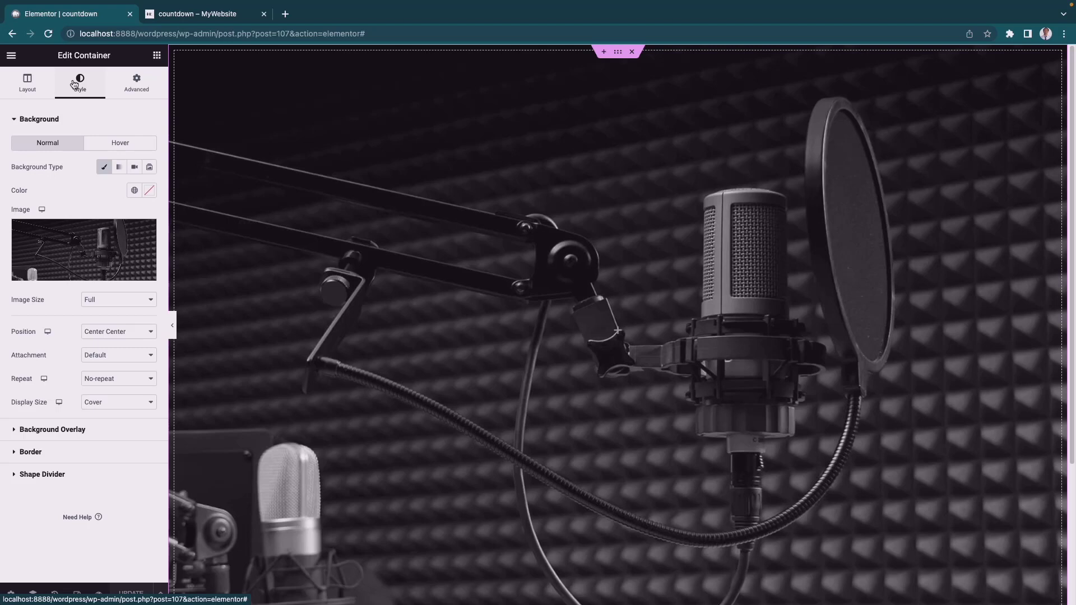
Step: Add an Image widget showing the circular logo at Full size, centre-aligned
left_click(157, 56)
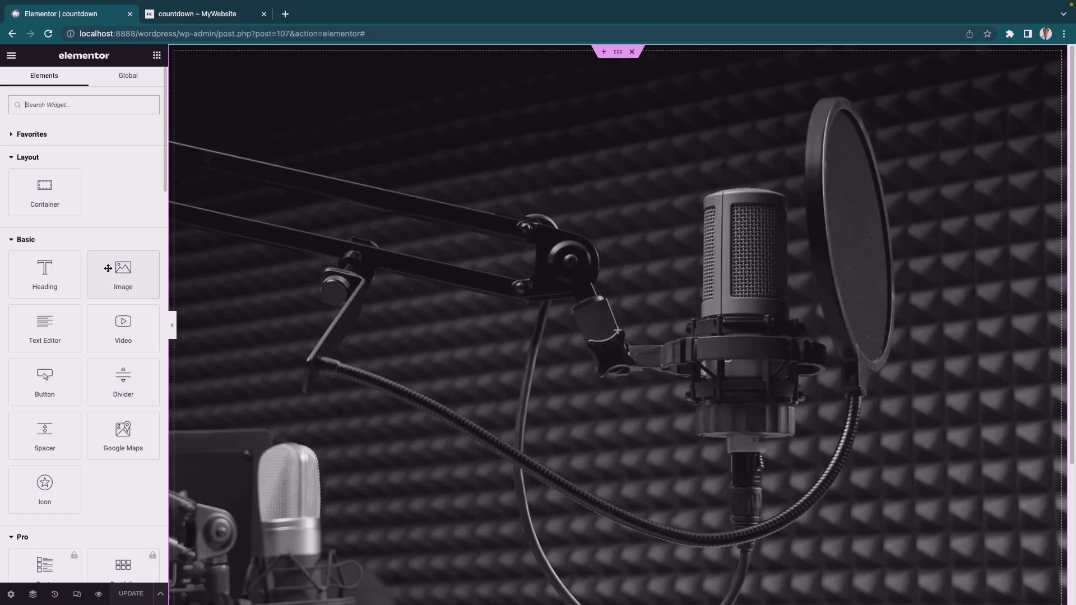
left_click_drag(108, 268, 527, 188)
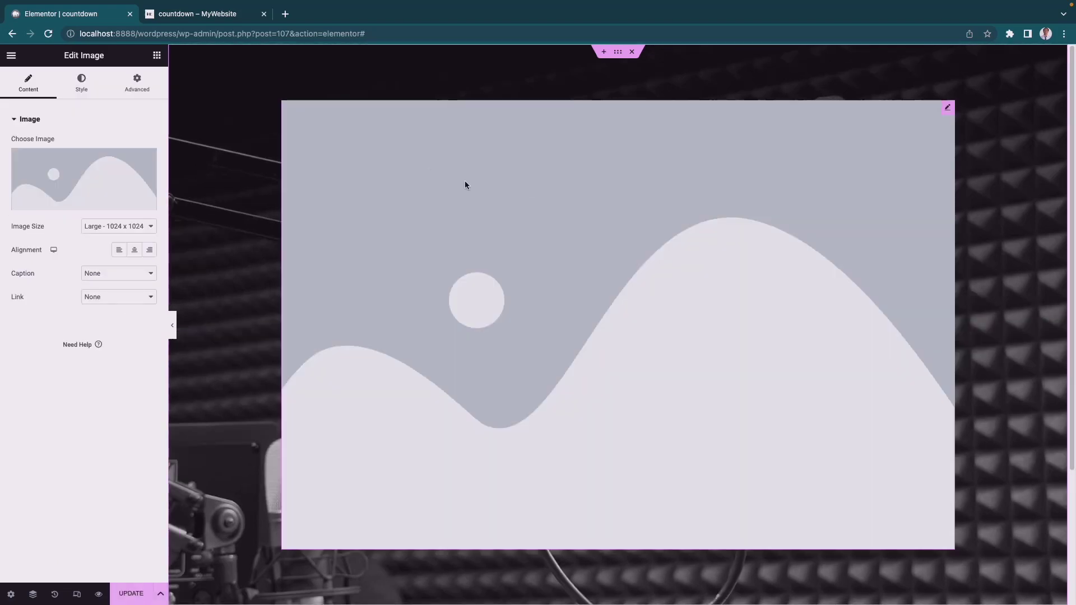
left_click(84, 164)
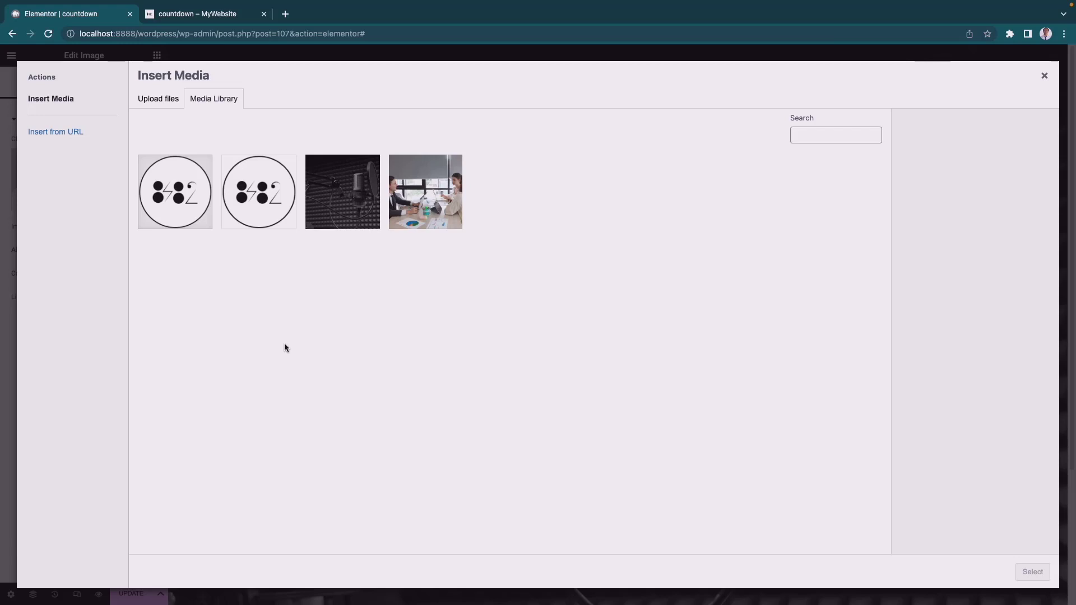
left_click(162, 187)
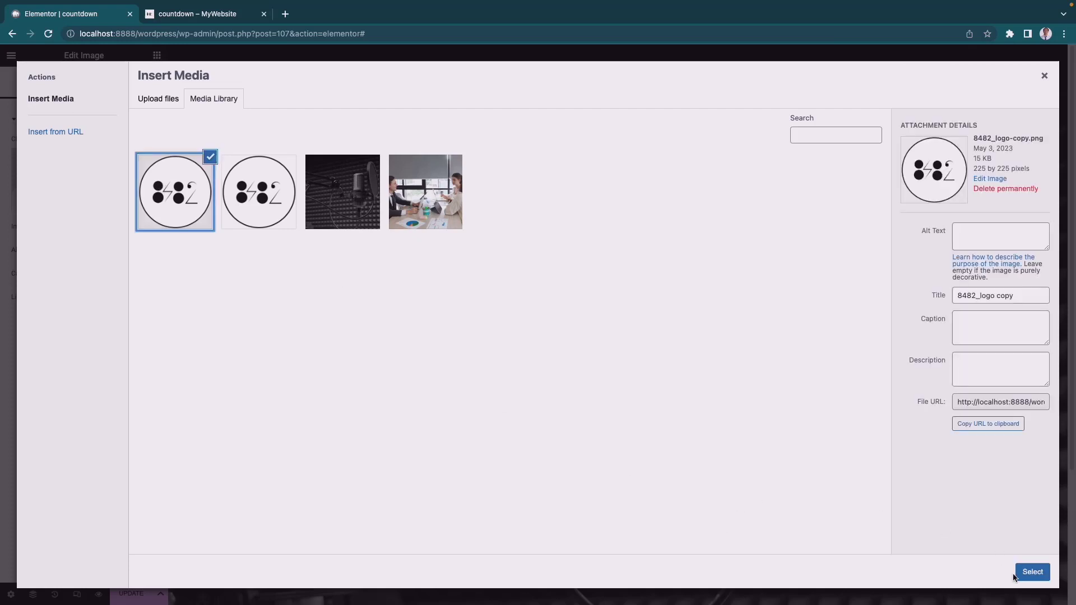
left_click(1026, 572)
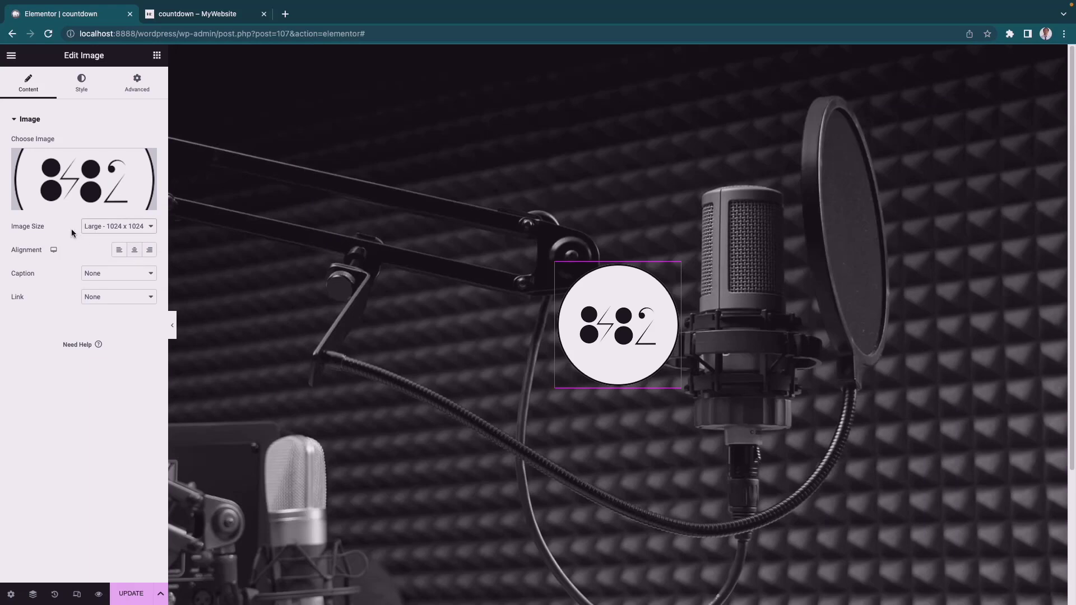
left_click(98, 230)
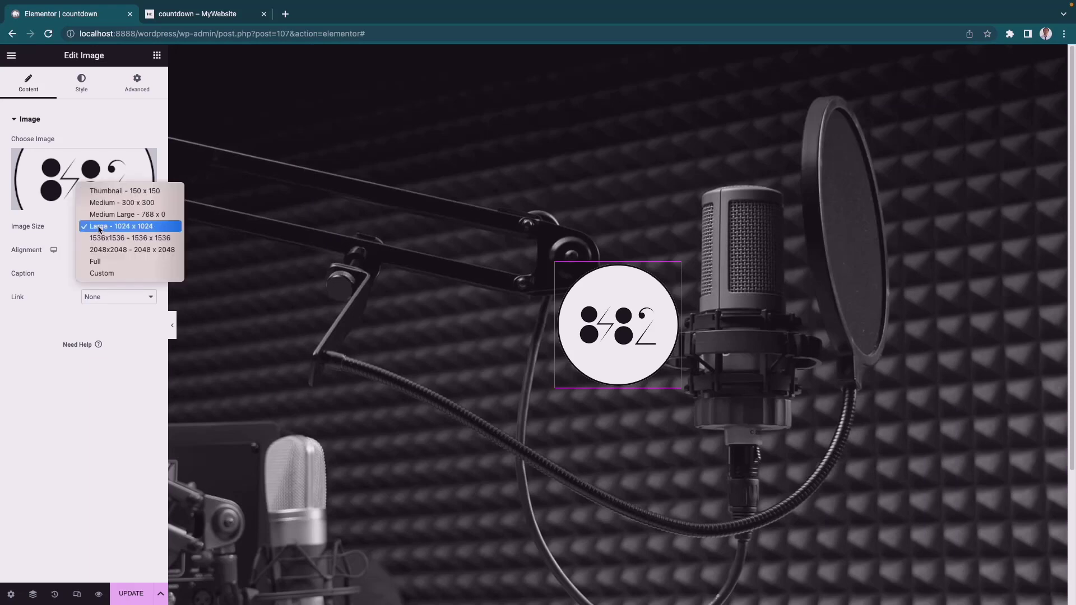
left_click(106, 260)
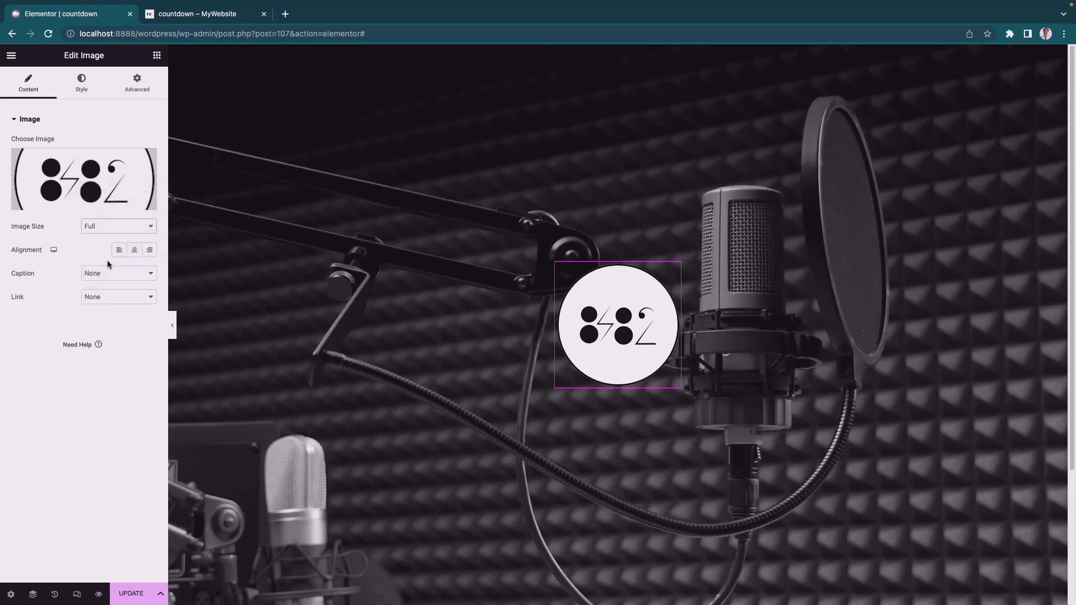
left_click(133, 250)
left_click(157, 55)
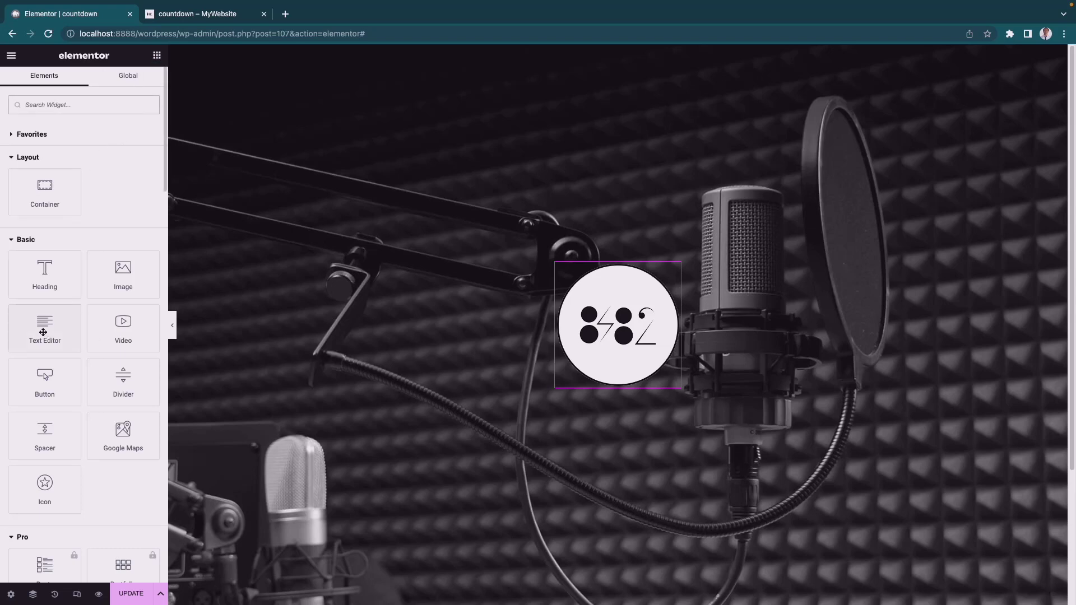
Step: Add a Text Editor widget below the logo and paste the welcome paragraph over the Lorem ipsum text
left_click_drag(41, 332, 610, 384)
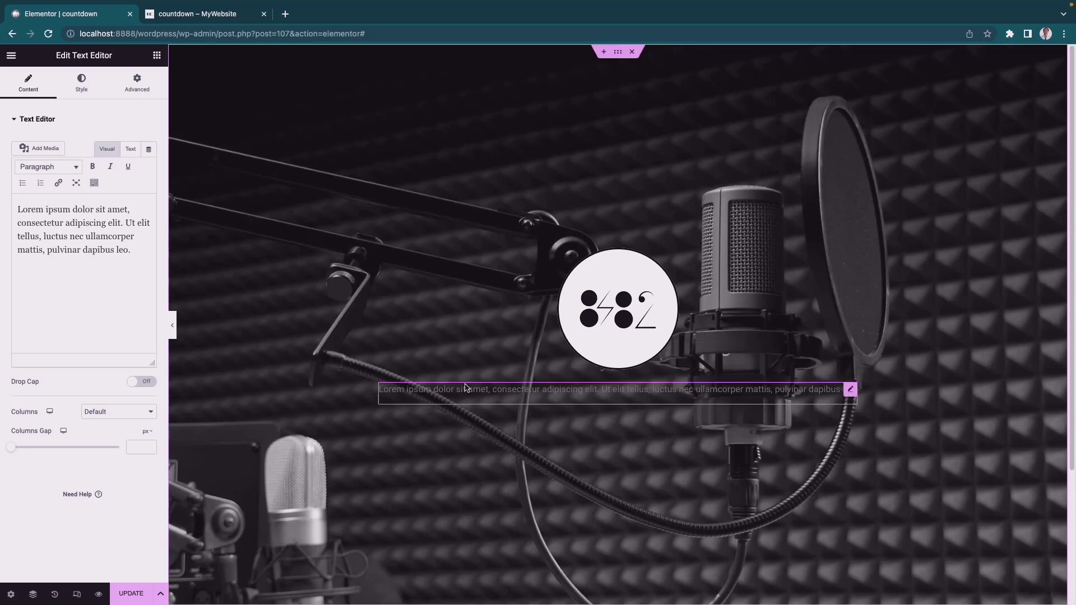
left_click_drag(132, 251, 3, 207)
type("Welcome to our media company! We specialize in high-quality video production, expert podcast creation, and top-notch YouTube and TikTok management services. Join us and let us help you bring your content blueprints to life.")
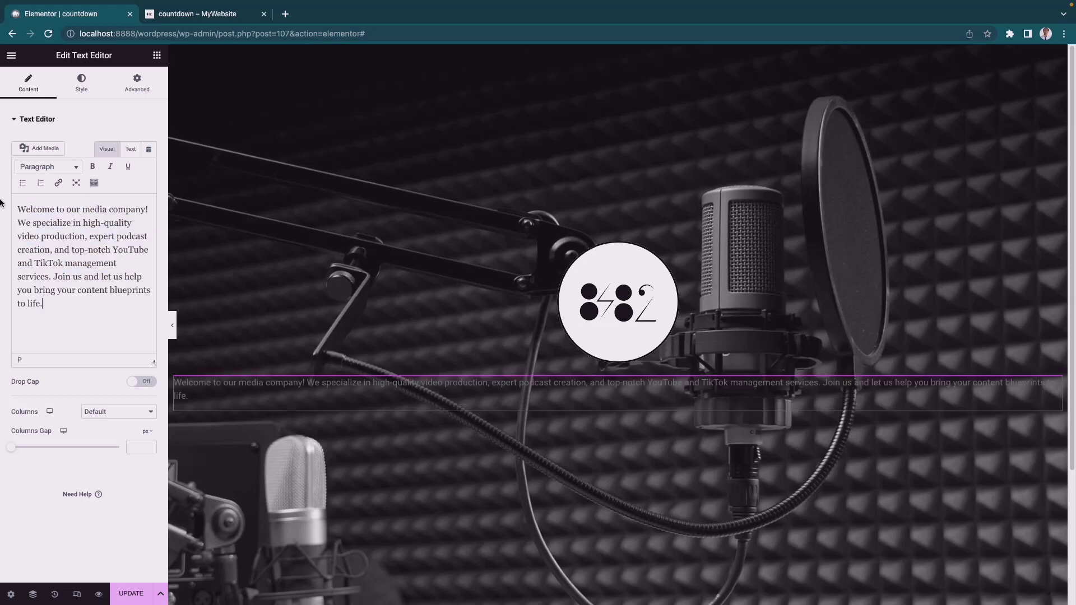
Step: Make the paragraph text white and centre-aligned
left_click(82, 84)
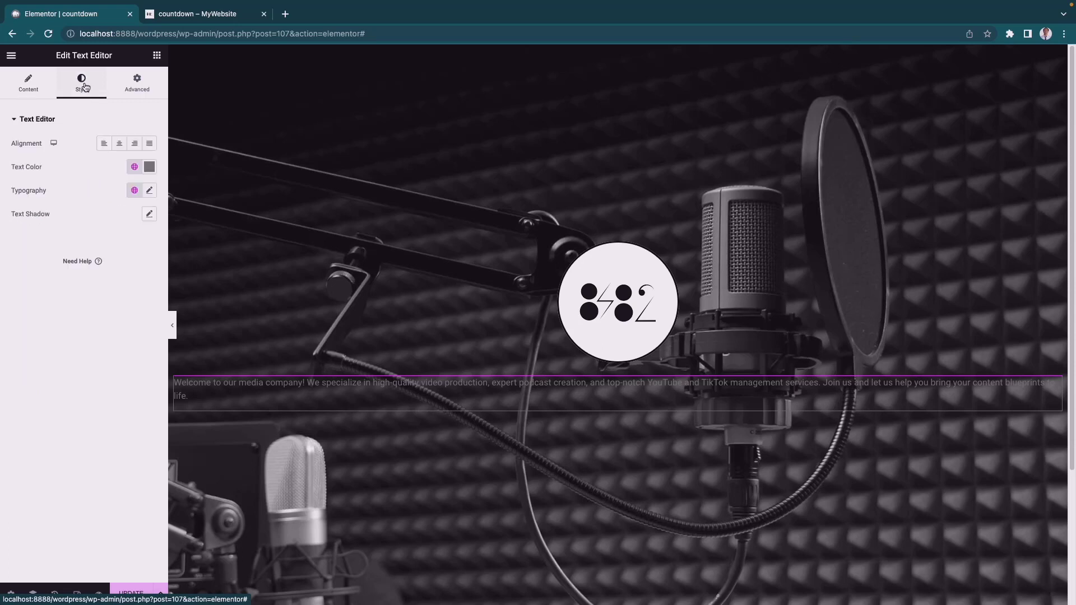
left_click(149, 167)
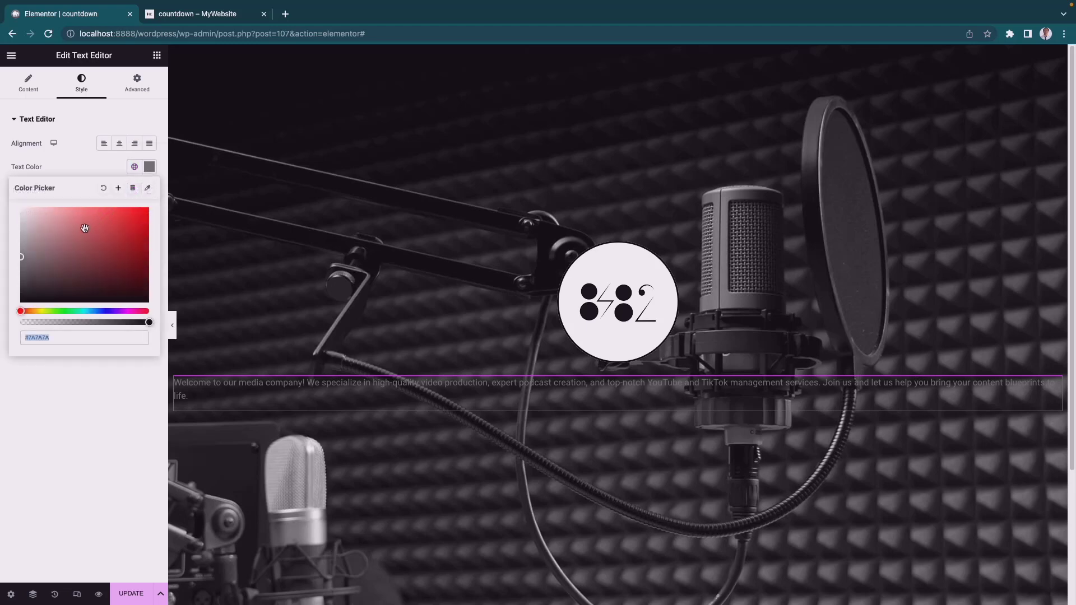
left_click_drag(88, 226, 2, 203)
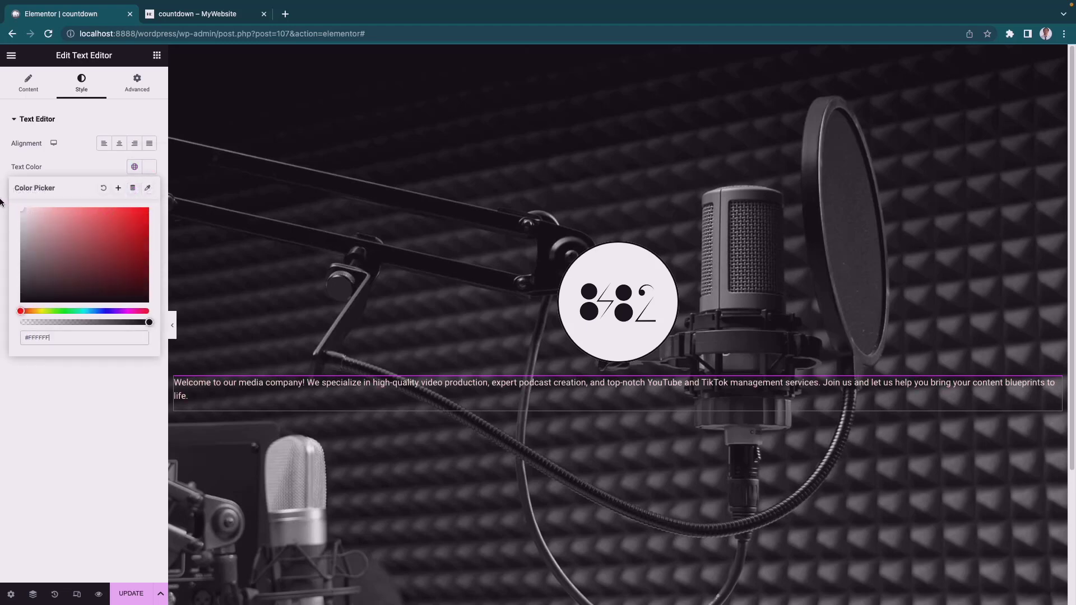
left_click(88, 157)
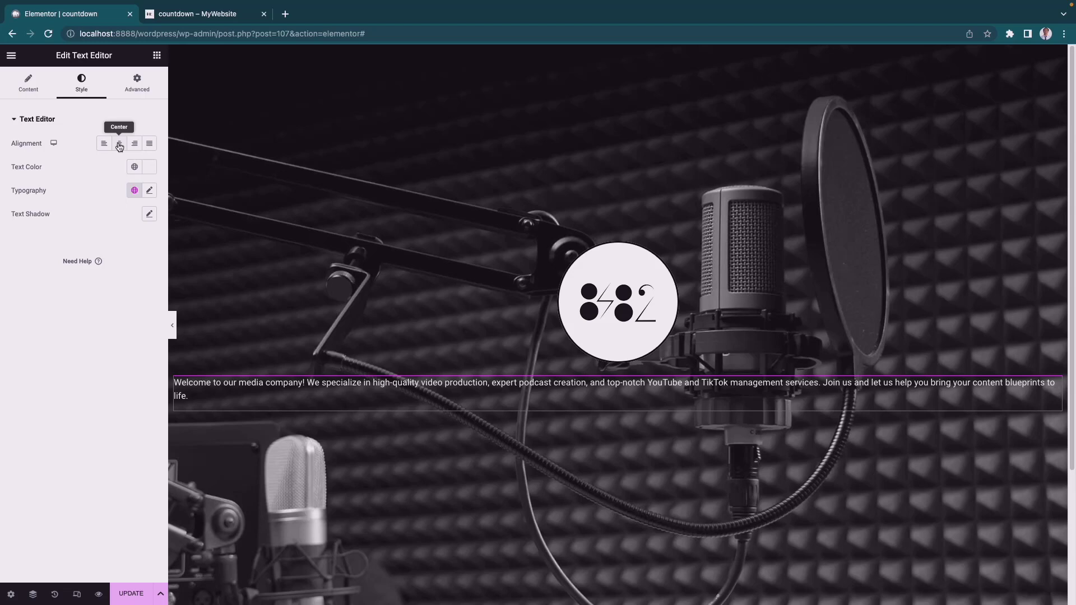
left_click(119, 147)
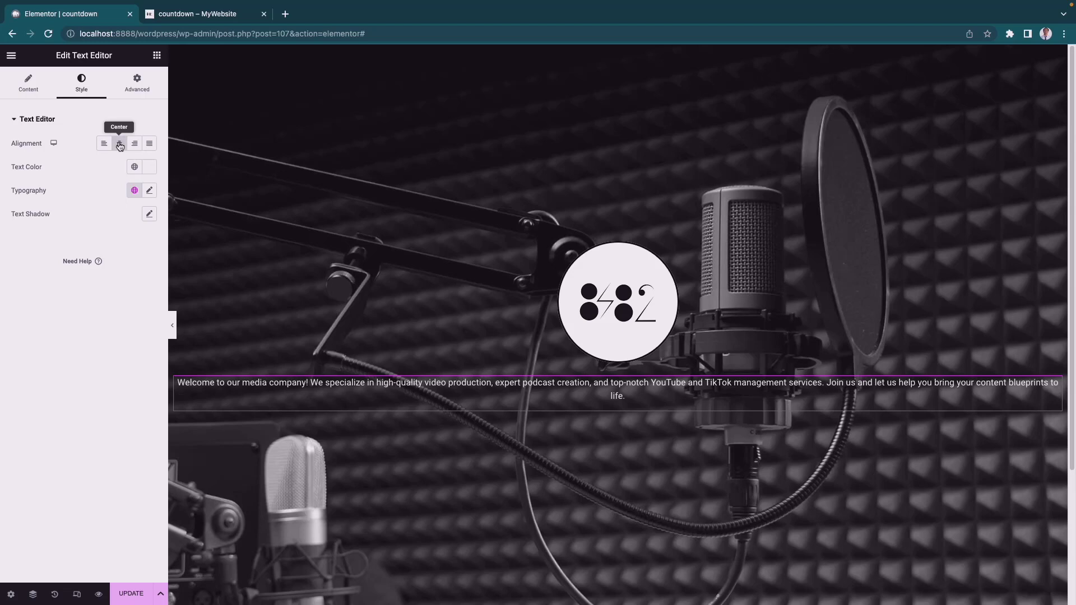
Step: Set the paragraph typography to Poppins at 400 (Normal) weight
left_click(149, 191)
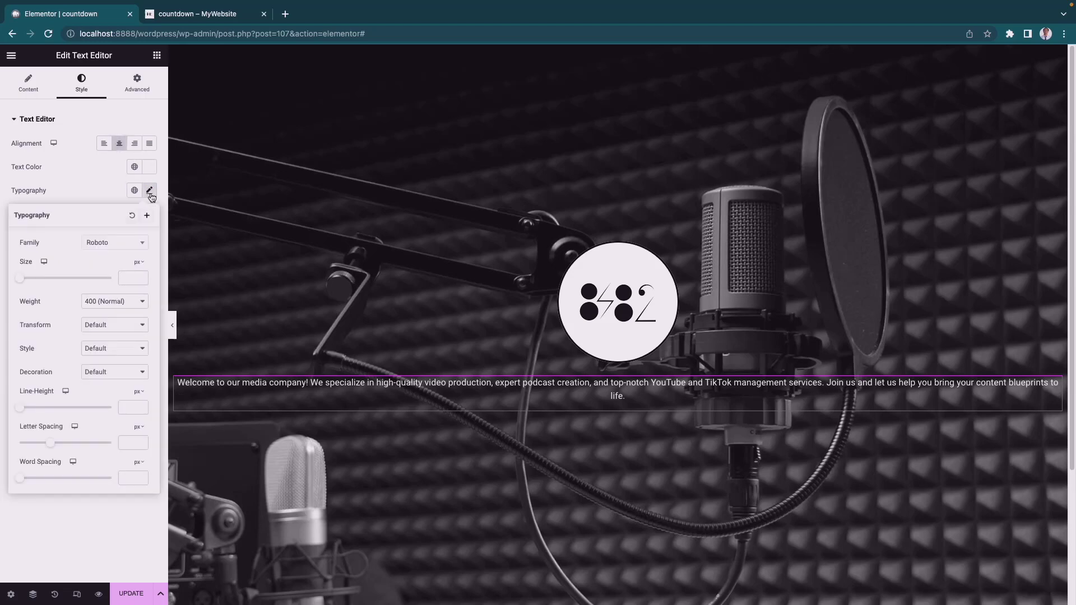
left_click(103, 245)
left_click(105, 287)
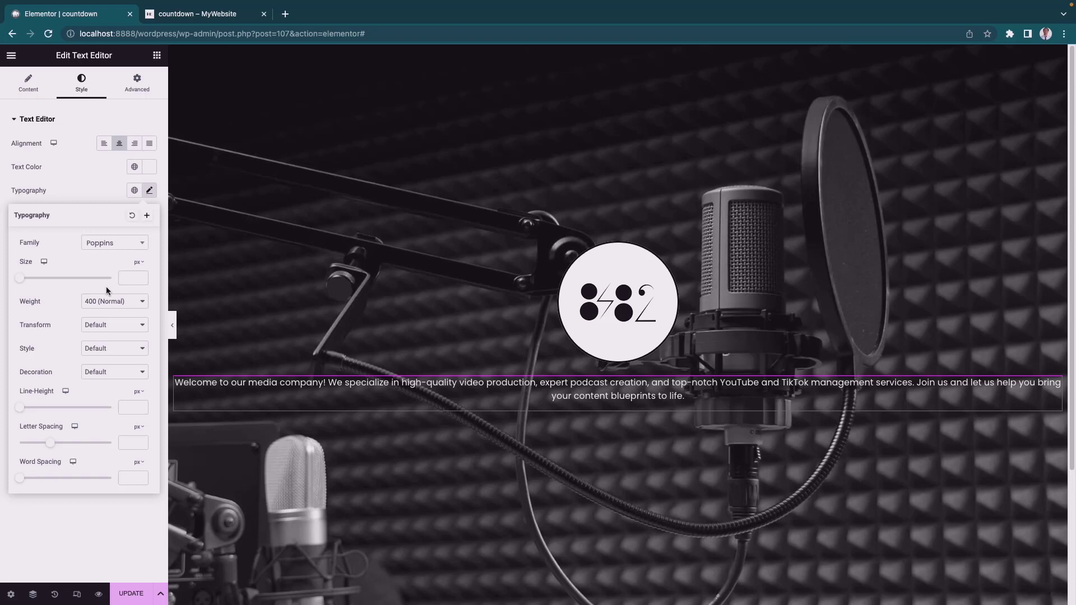
left_click(109, 302)
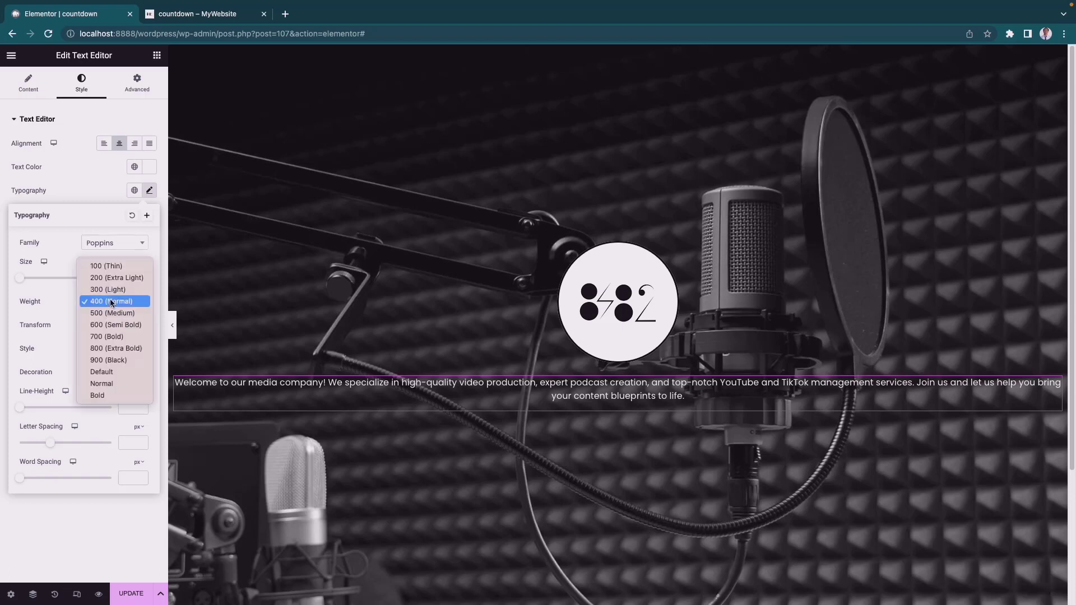
left_click(110, 301)
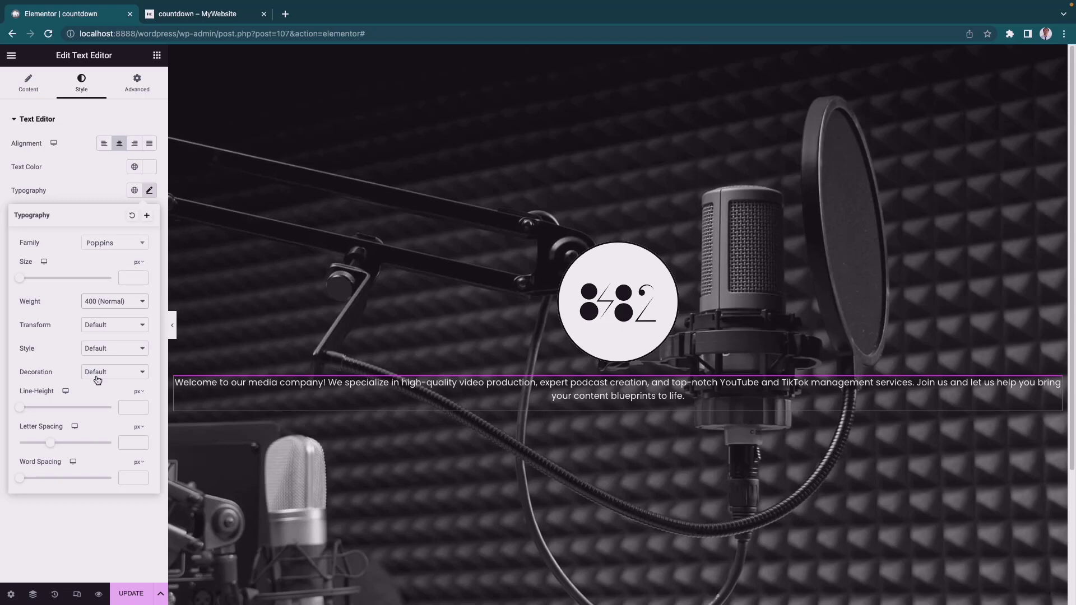
left_click(92, 185)
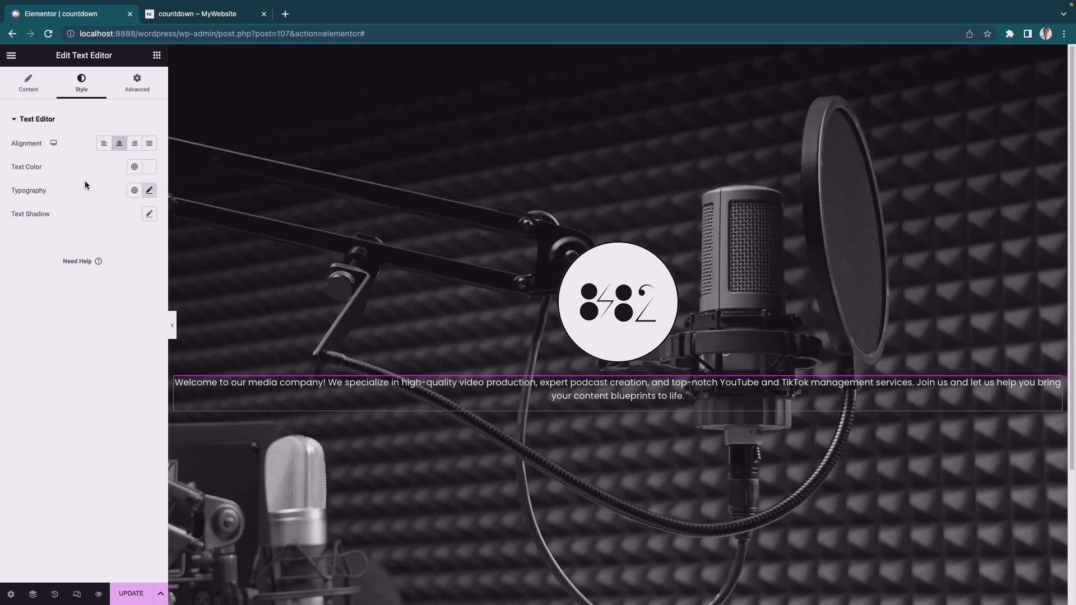
Step: Unlink the intro paragraph's padding and set Right and Left padding to 200 px
left_click(136, 84)
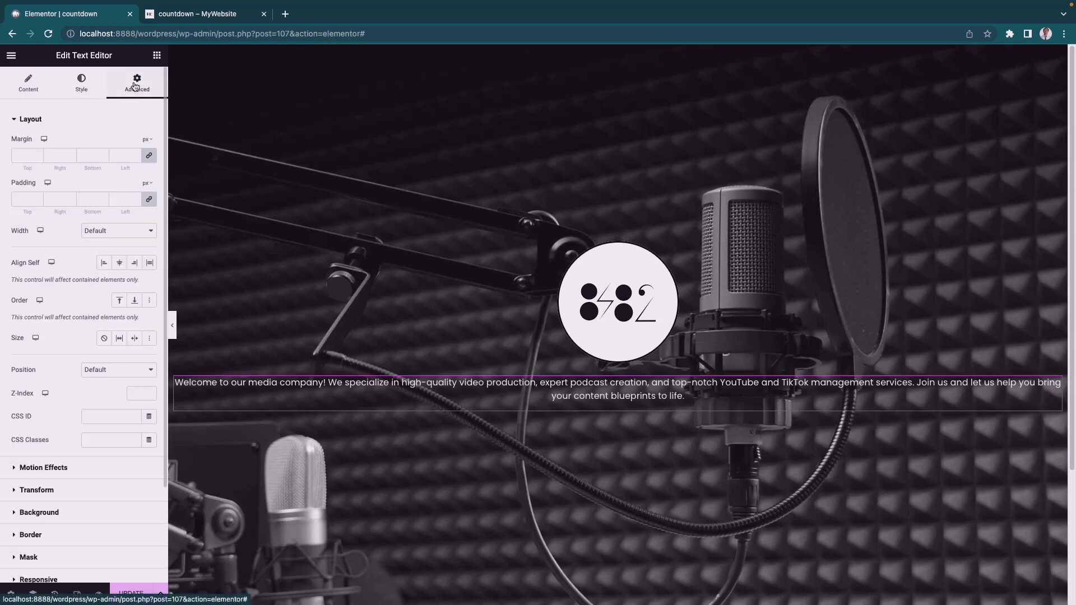
left_click(148, 200)
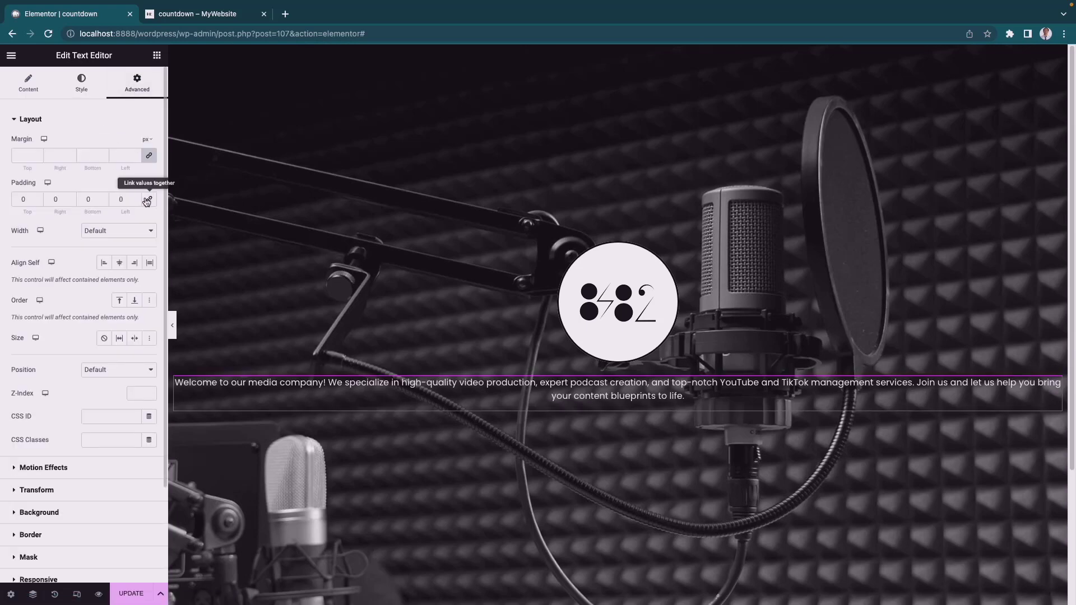
left_click(53, 199)
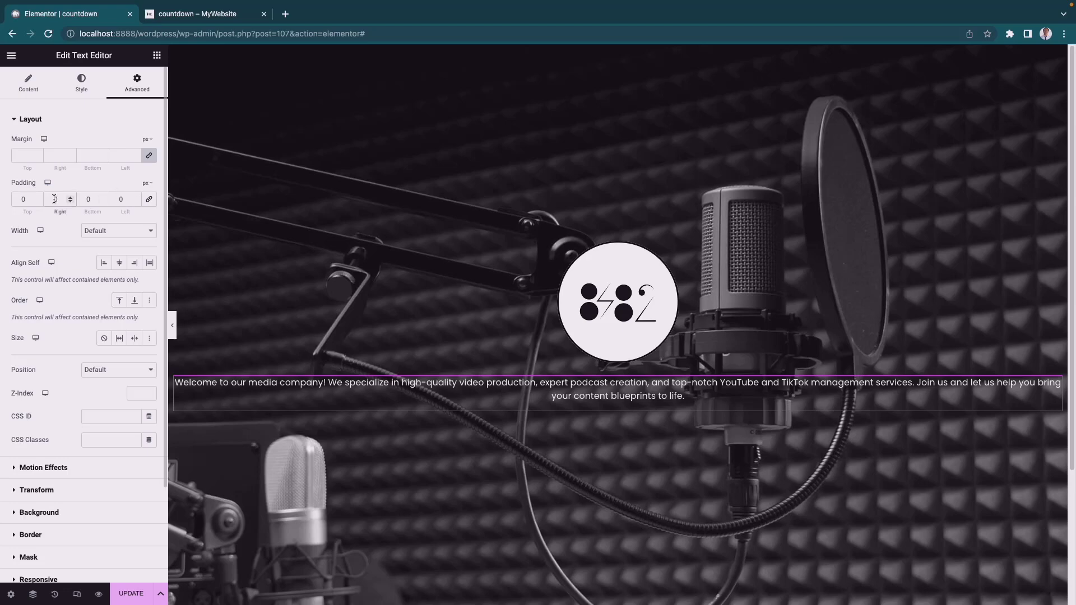
type("200")
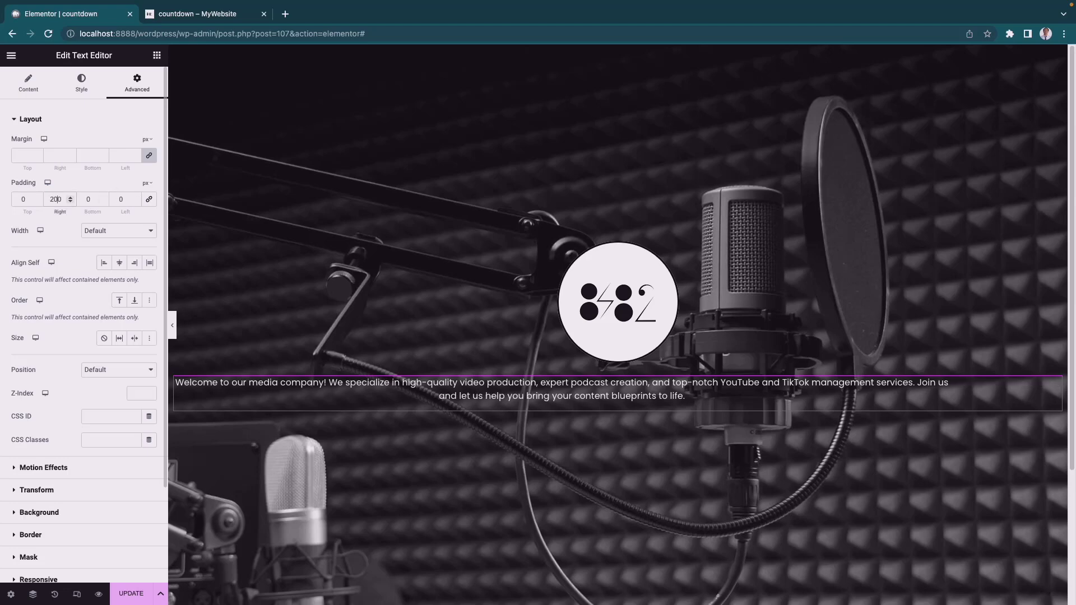
left_click(116, 200)
type("200")
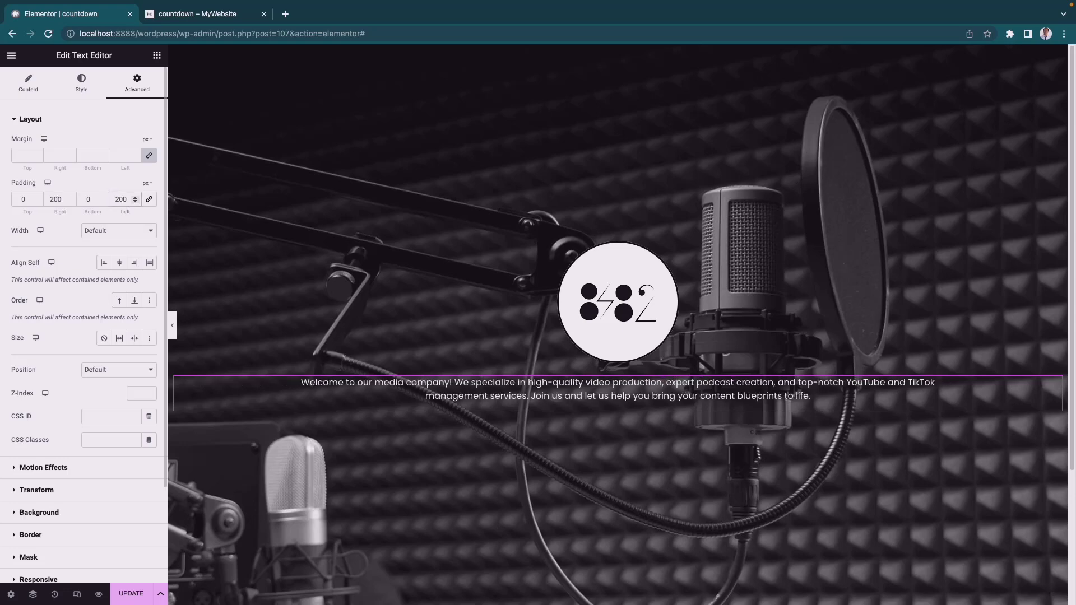
left_click(157, 55)
Step: Search widgets for 'htm' and drop an HTML widget below the intro paragraph
left_click(84, 103)
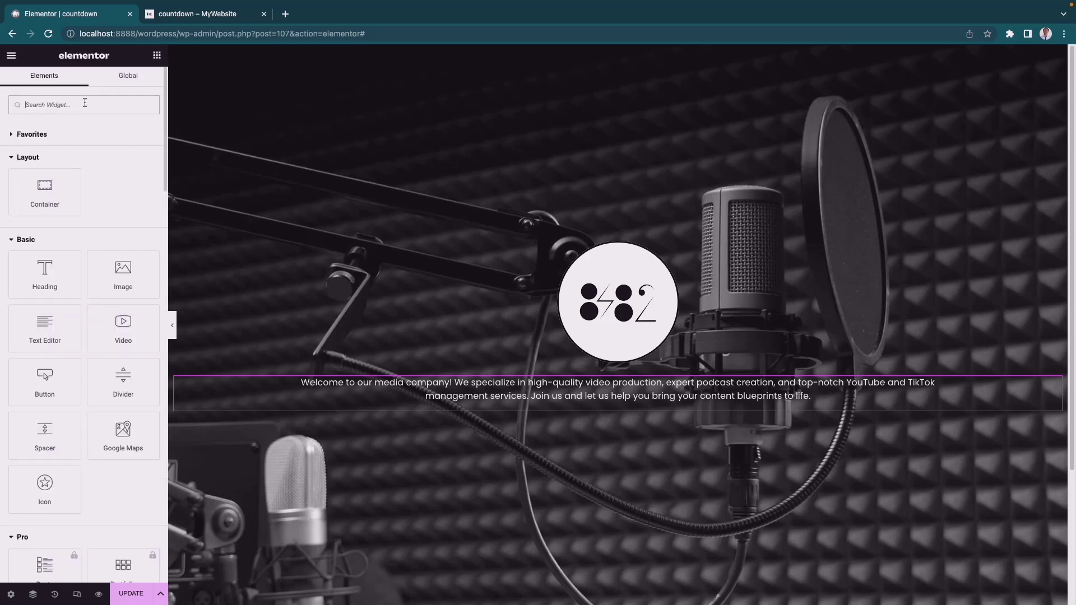
type("htm")
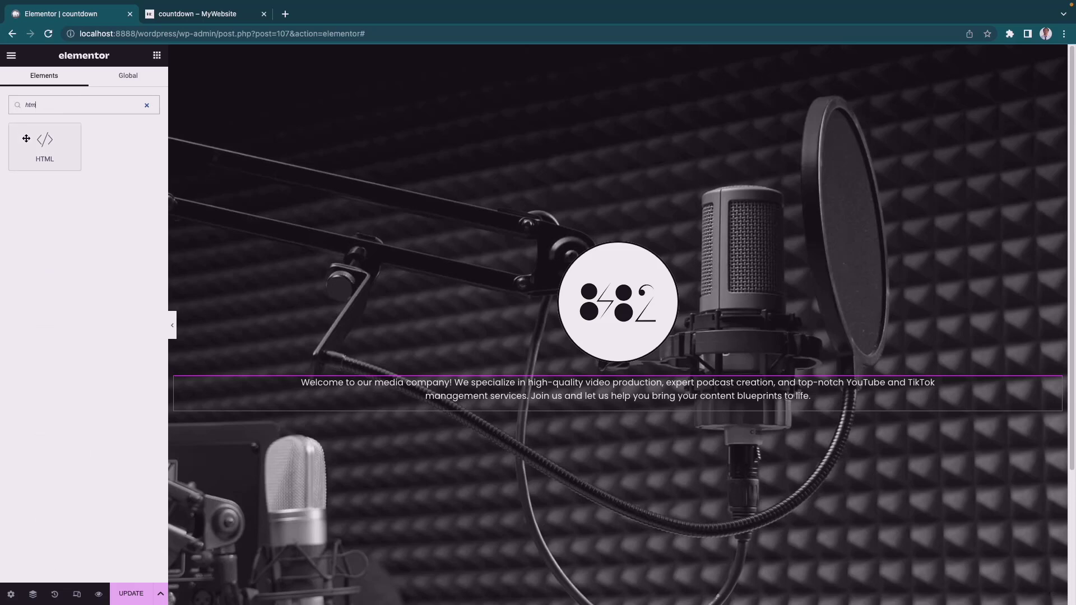
left_click_drag(26, 138, 610, 411)
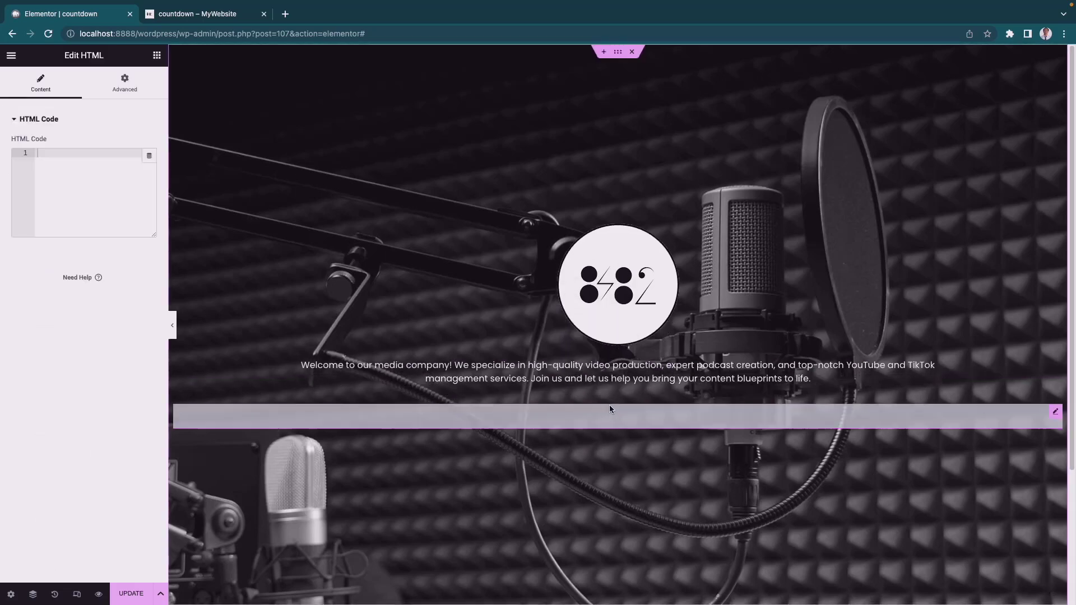
Step: Switch to countdown.html in VS Code and scroll from its CSS to the markup and script
key("super+Tab")
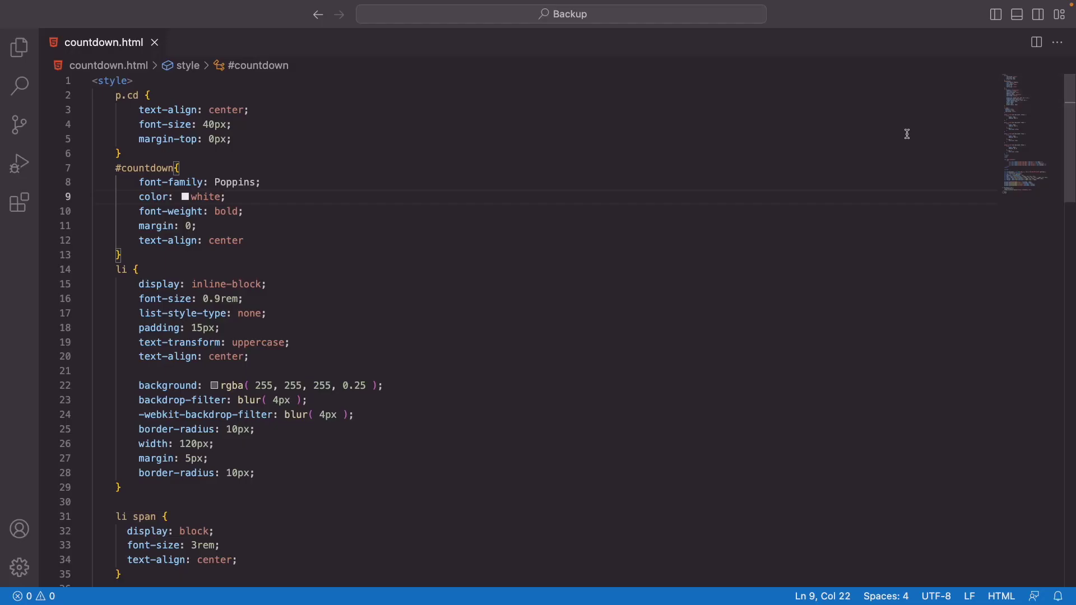
left_click(906, 137)
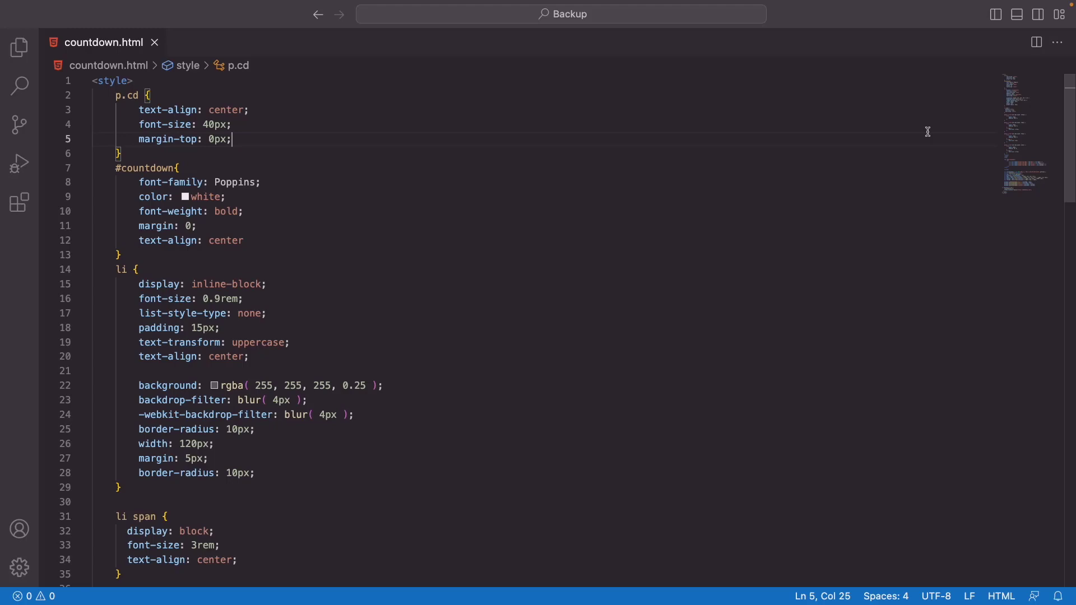
left_click_drag(1014, 98, 1018, 177)
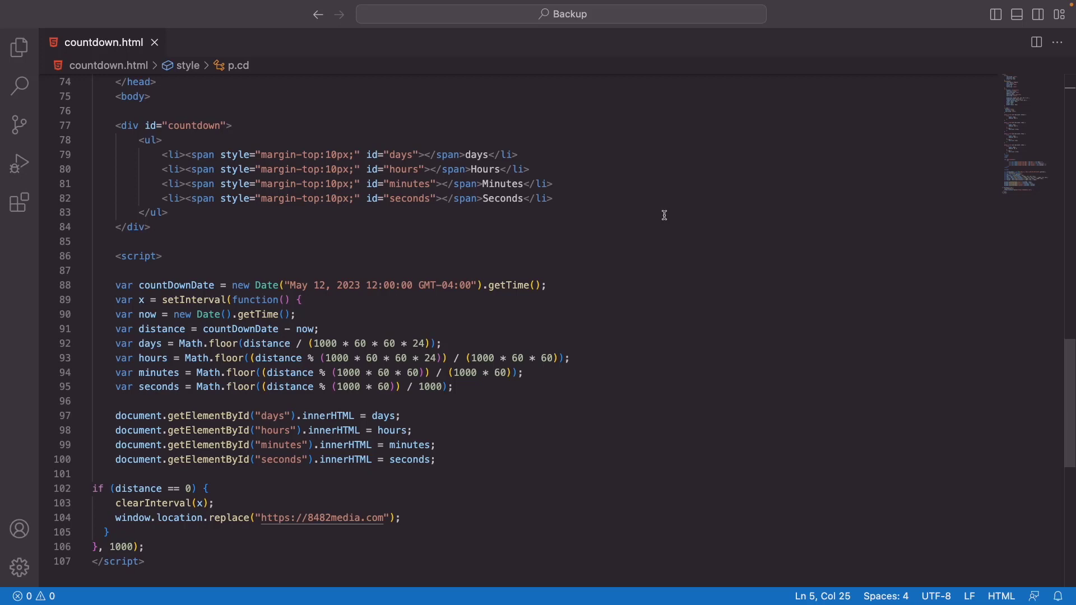
Step: Inspect the May 12, 2023 target date on line 88 of countdown.html
left_click(679, 283)
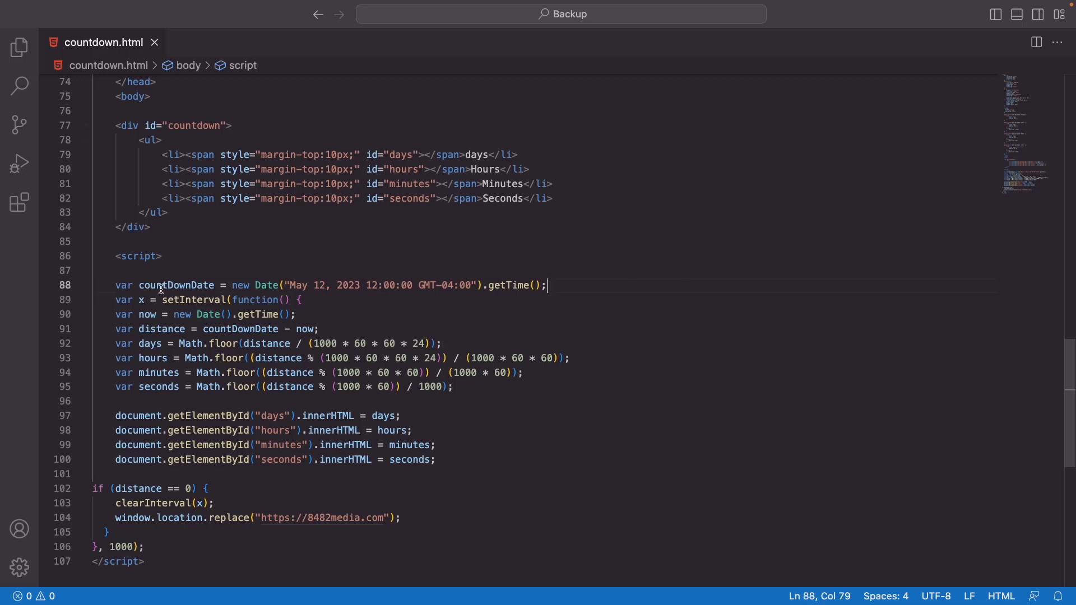
mouse_move(155, 288)
left_click(420, 286)
left_click_drag(421, 286, 452, 285)
left_click(642, 291)
left_click(568, 508)
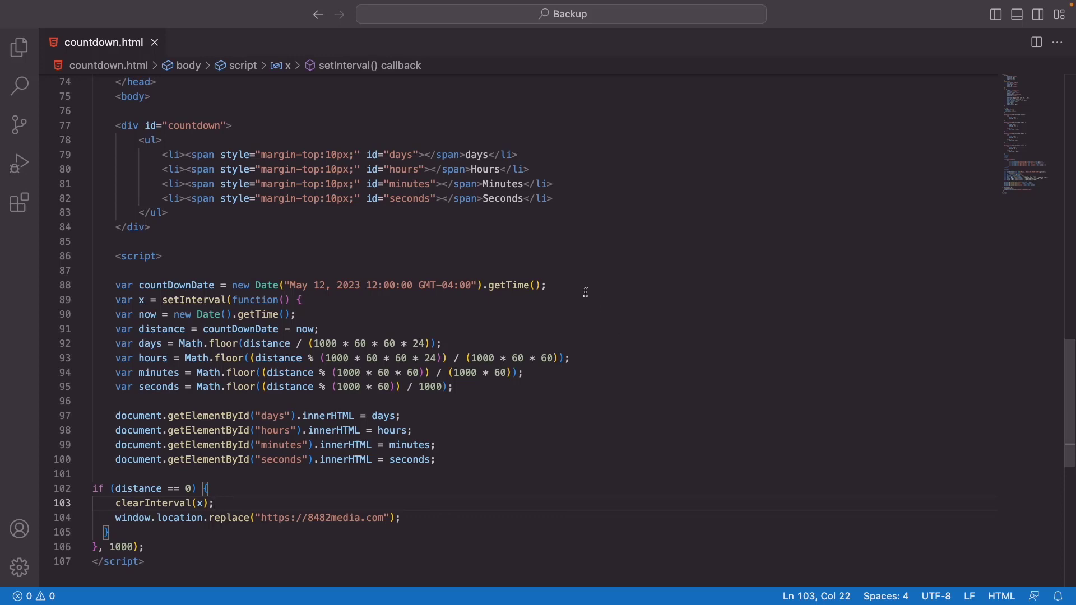
left_click_drag(585, 287, 98, 286)
Step: Check the window.location.replace redirect line, then copy the entire file's code
left_click(433, 519)
left_click_drag(434, 519, 110, 515)
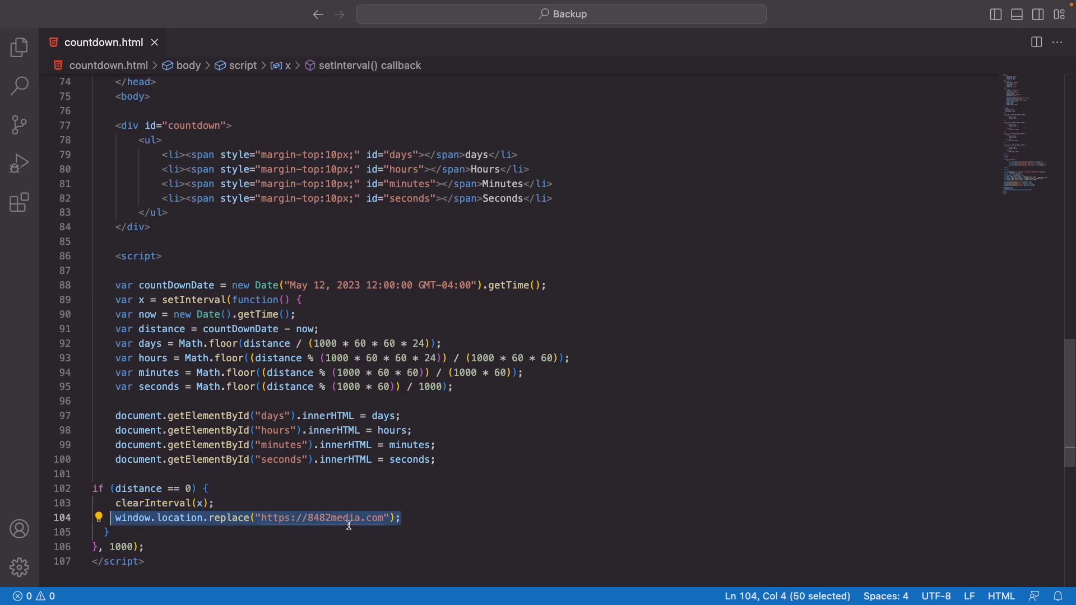
key("super+a")
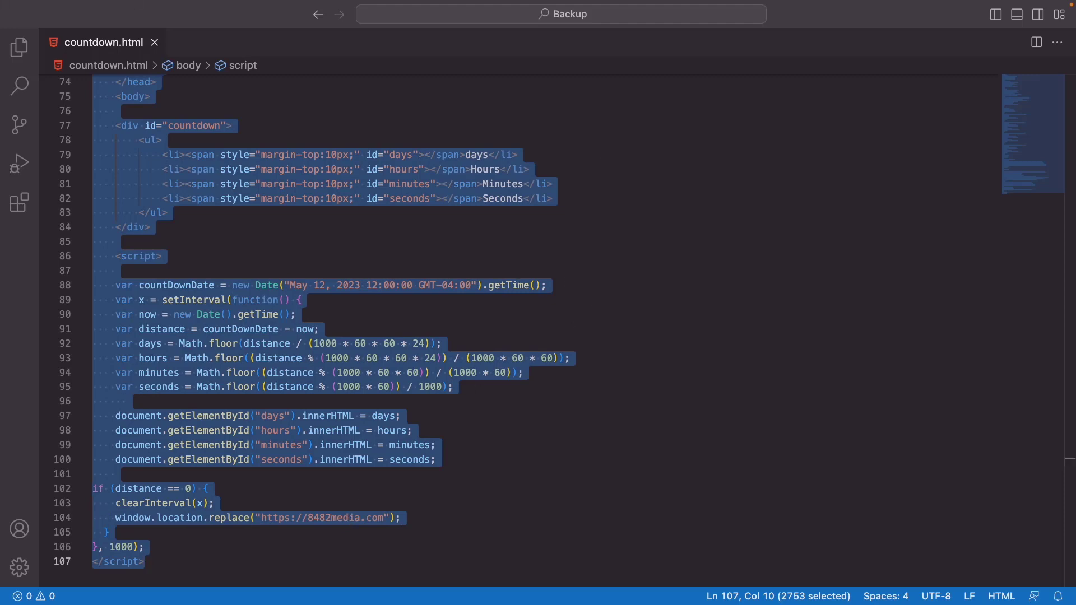
key("ctrl+Left")
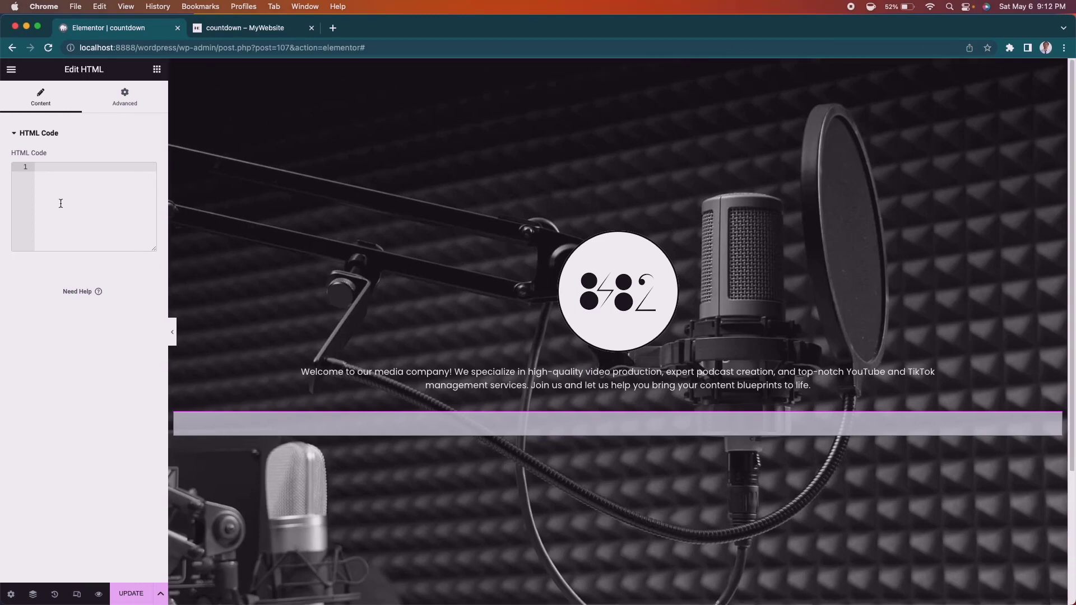
Step: Paste the countdown code into the HTML widget's code field
key("super+v")
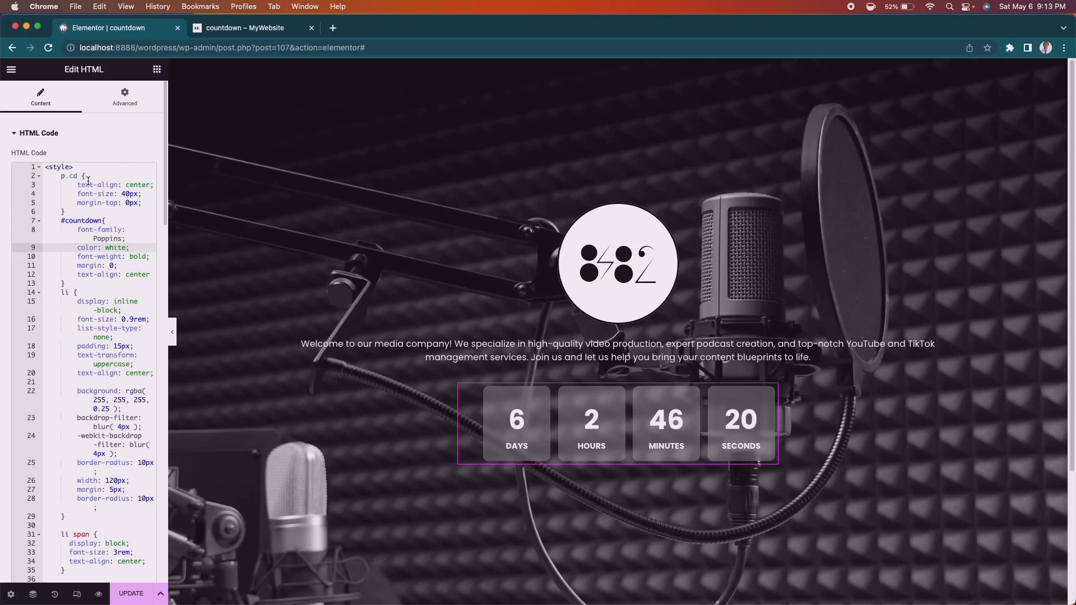
left_click(156, 69)
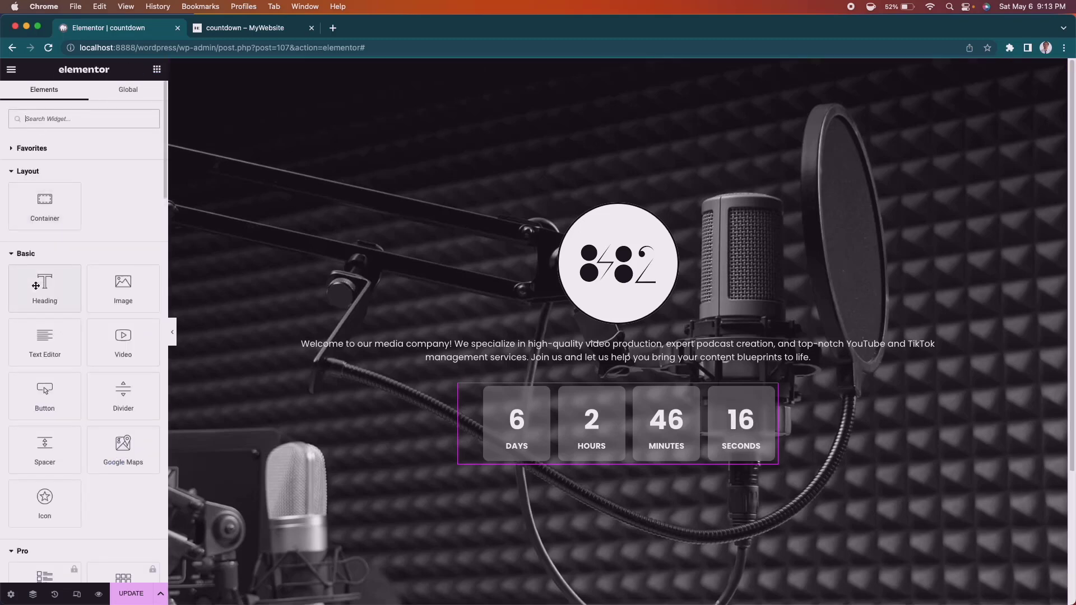
Step: Add a Heading widget below the countdown reading 'We Are Coming Soon!'
left_click_drag(44, 288, 612, 461)
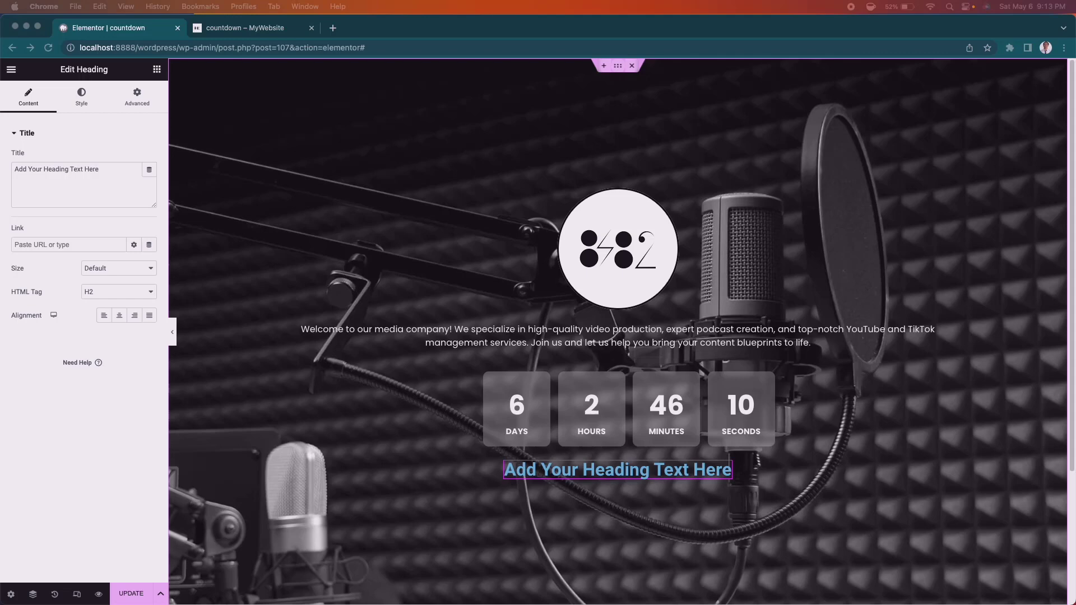
left_click(109, 185)
left_click_drag(147, 178, 3, 173)
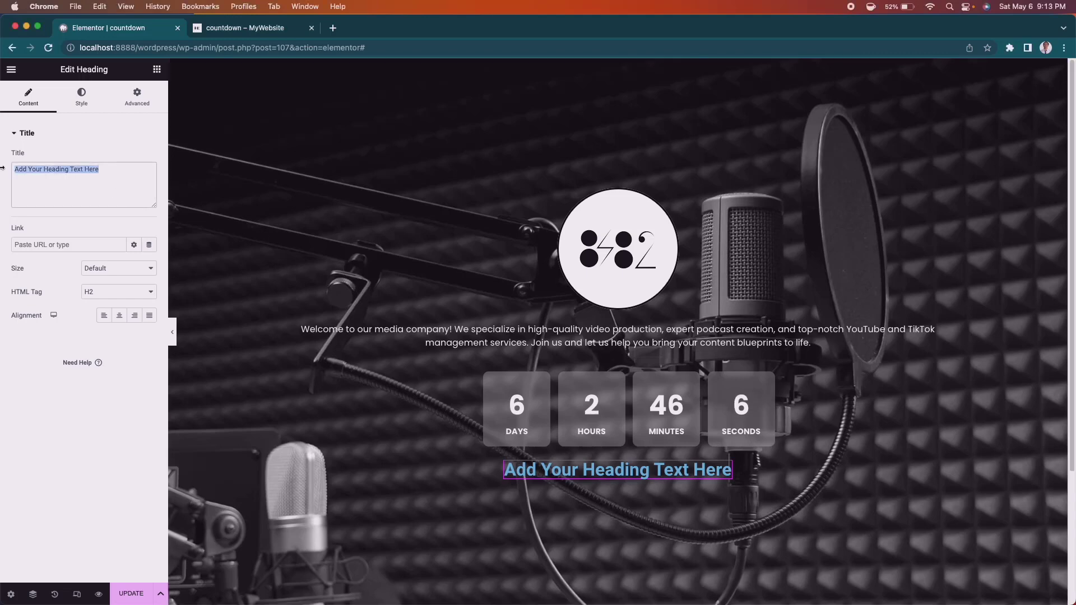
type("We Are Coming Soon!")
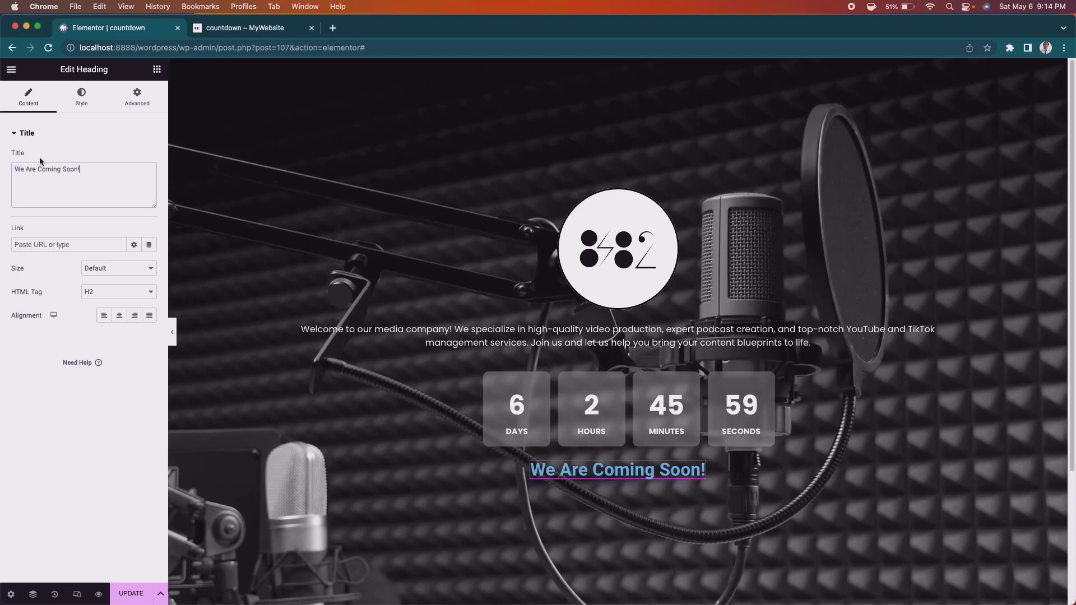
Step: Make the heading text white and set its typography size to 50 px
left_click(83, 99)
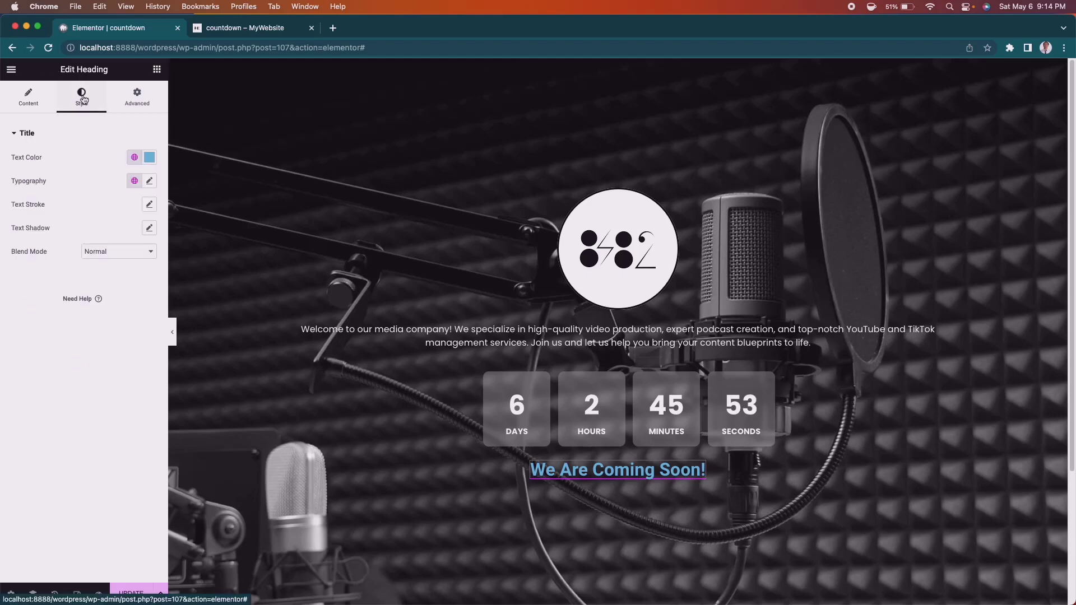
left_click(149, 162)
left_click(103, 218)
left_click_drag(103, 218, 1, 185)
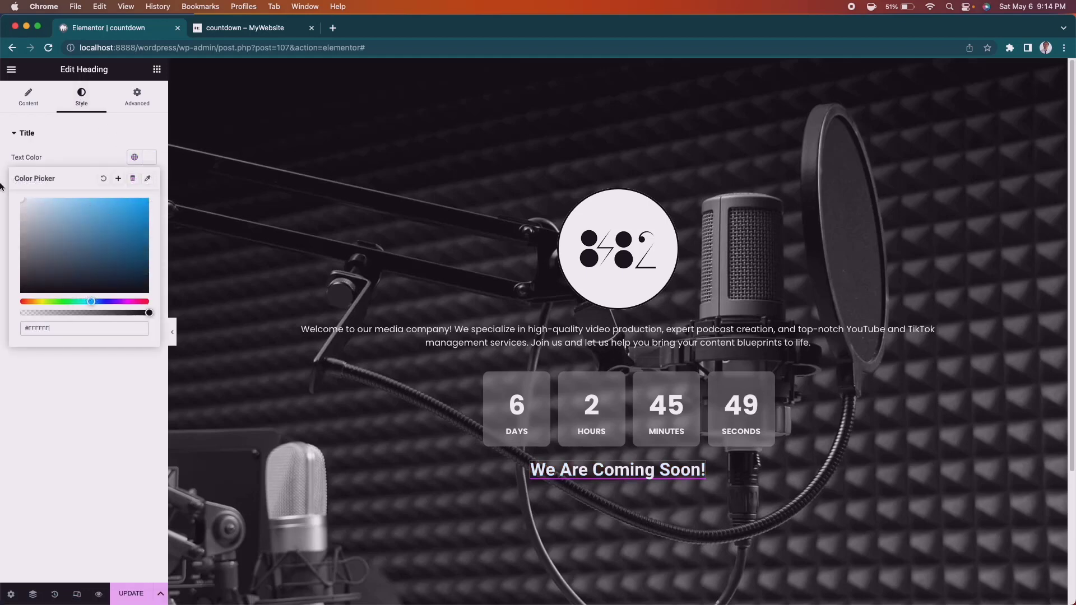
left_click(103, 151)
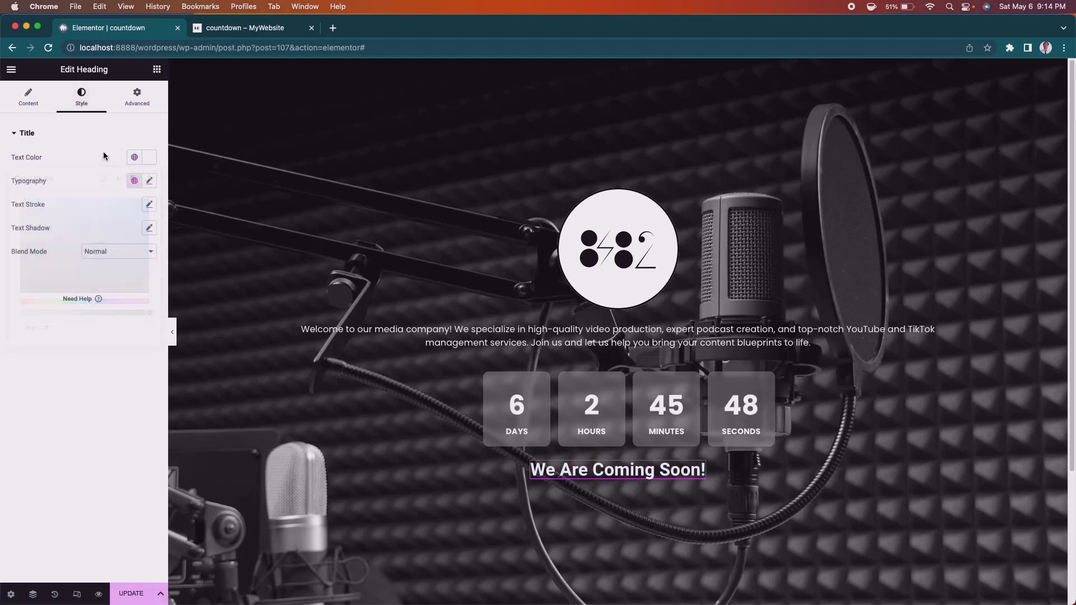
left_click(150, 181)
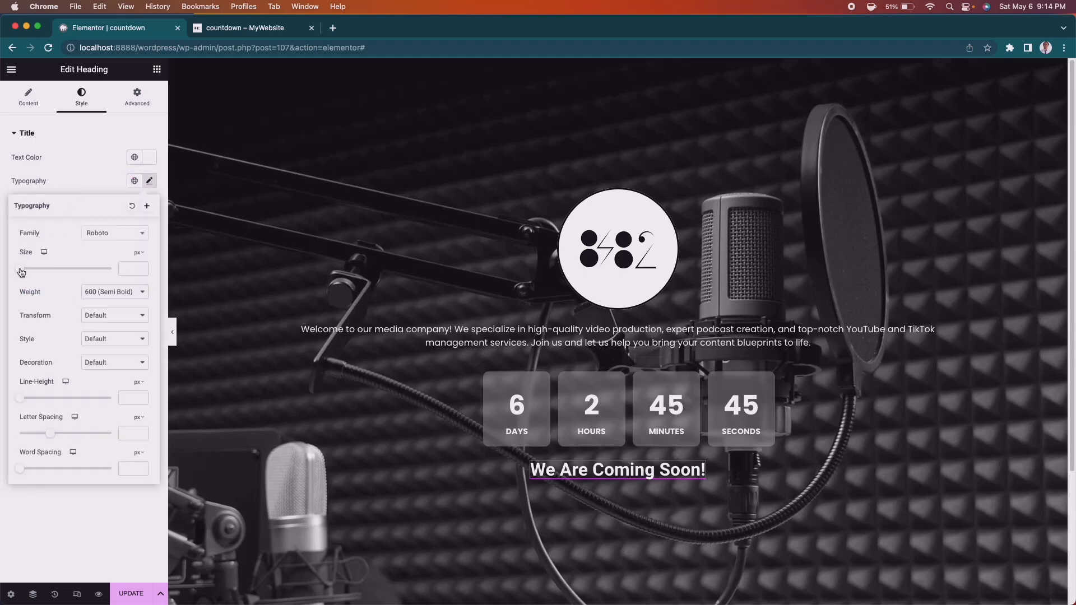
left_click_drag(21, 273, 44, 271)
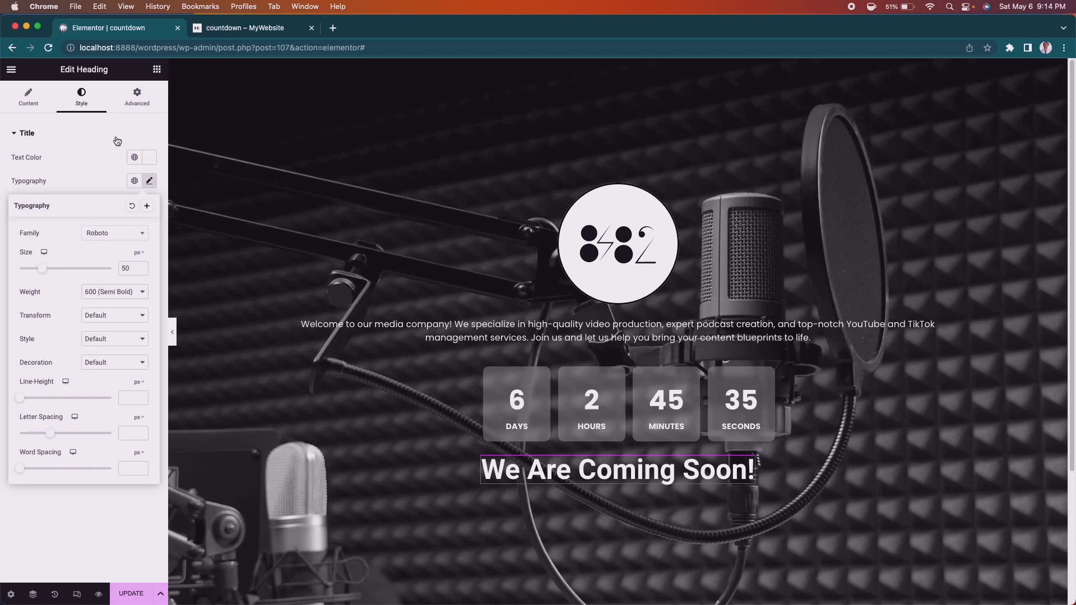
left_click(158, 70)
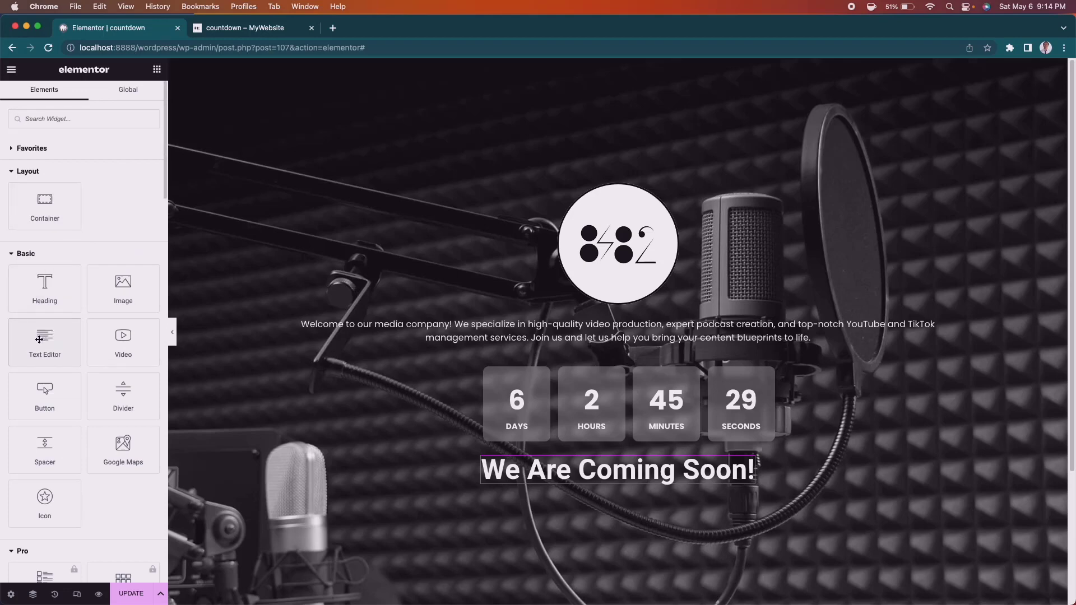
Step: Add a Text Editor widget below the heading, replacing the placeholder with the pasted team paragraph
left_click_drag(42, 338, 634, 478)
left_click(66, 273)
key("super+a")
key("BackSpace")
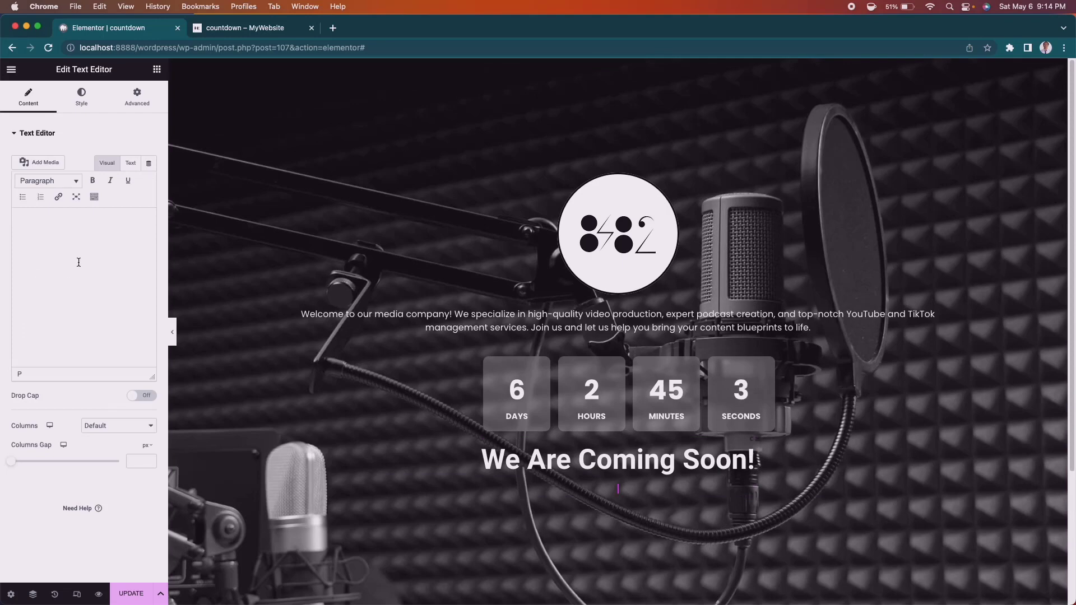
type("Our team of experienced professionals are dedicated to bringing your creative vision to life and delivering engaging content that will captivate your audience. Whether you're a small business or a large corporation, we have the expertise to help you achieve your media goals. Stay tuned for our launch and let us help you take your content to the next level.")
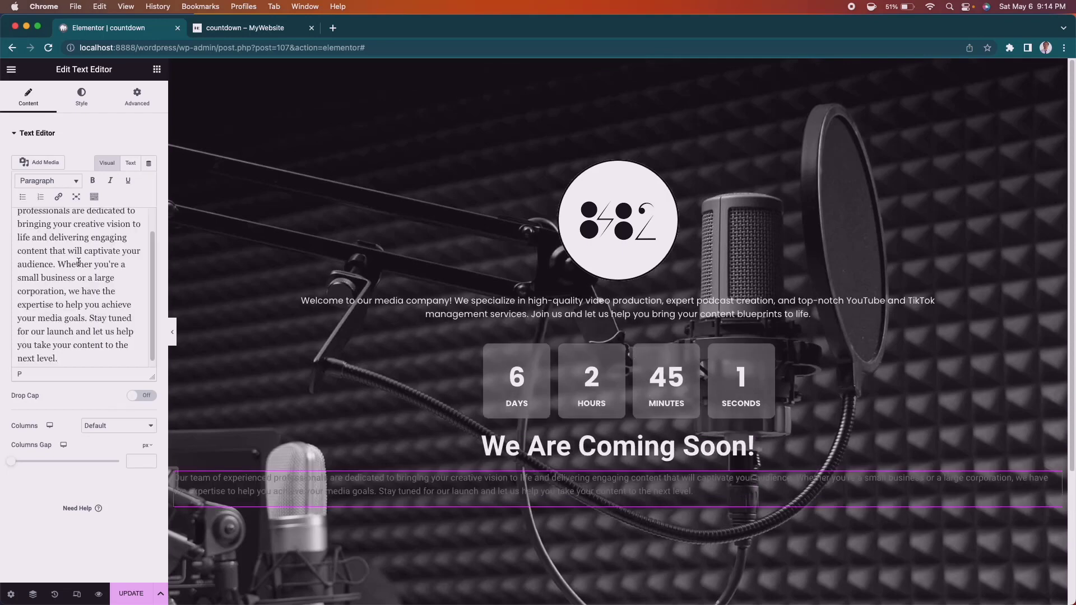
Step: Set the paragraph text colour to #FFFFFF and centre its alignment
left_click(81, 100)
left_click(146, 180)
type("#FFFFFF")
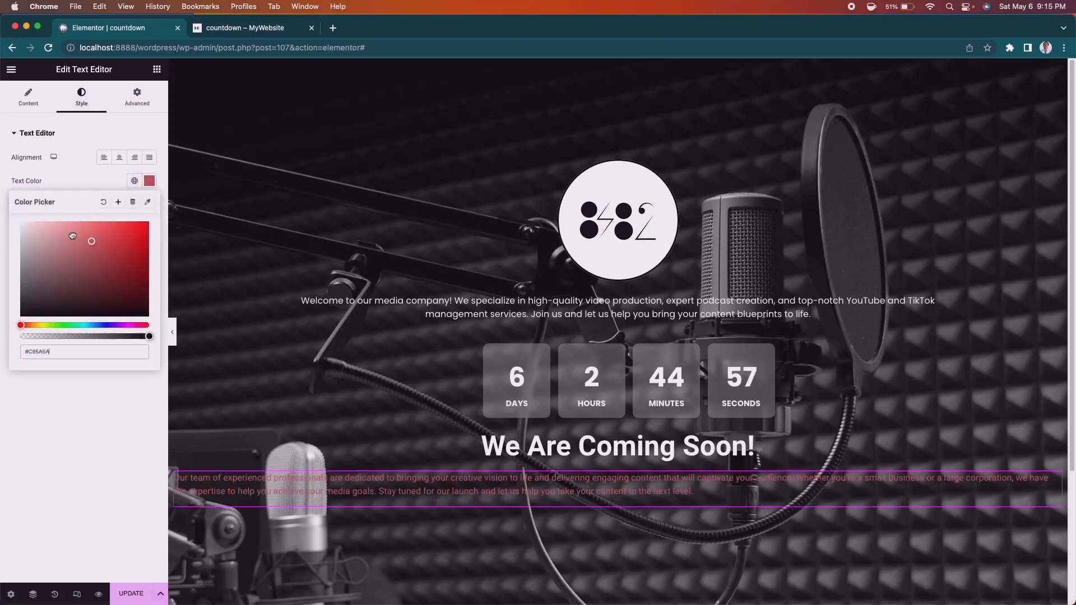
left_click(58, 169)
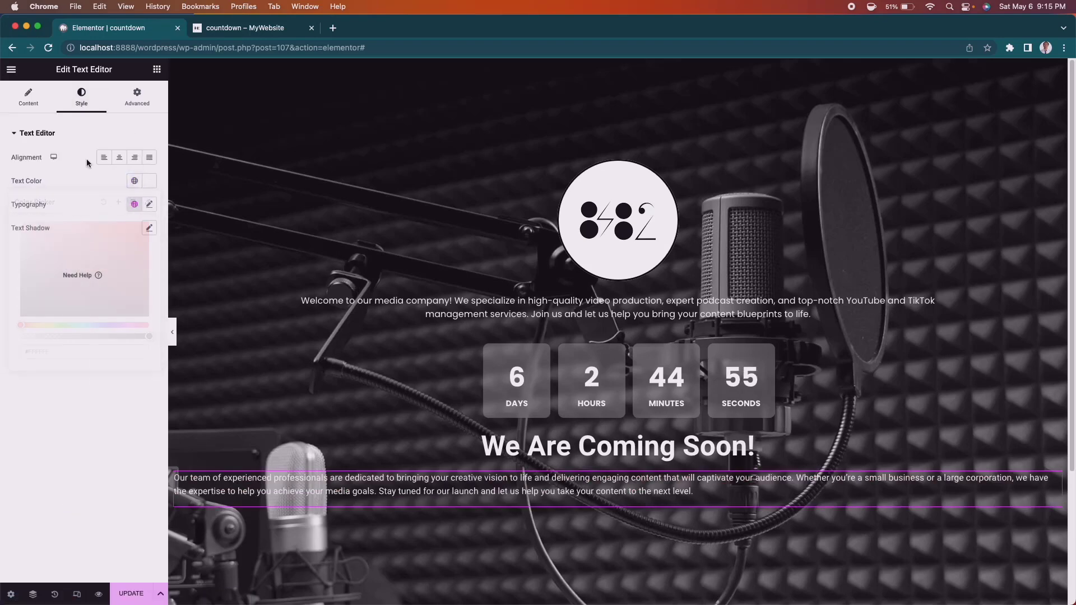
left_click(118, 159)
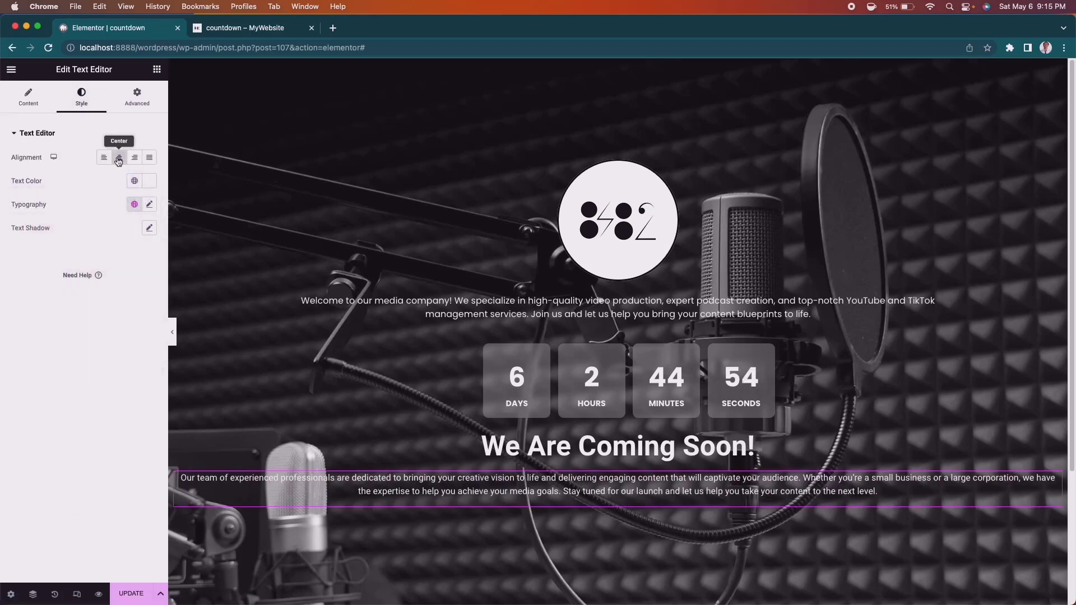
Step: Give the paragraph 200 px right and left padding
left_click(138, 108)
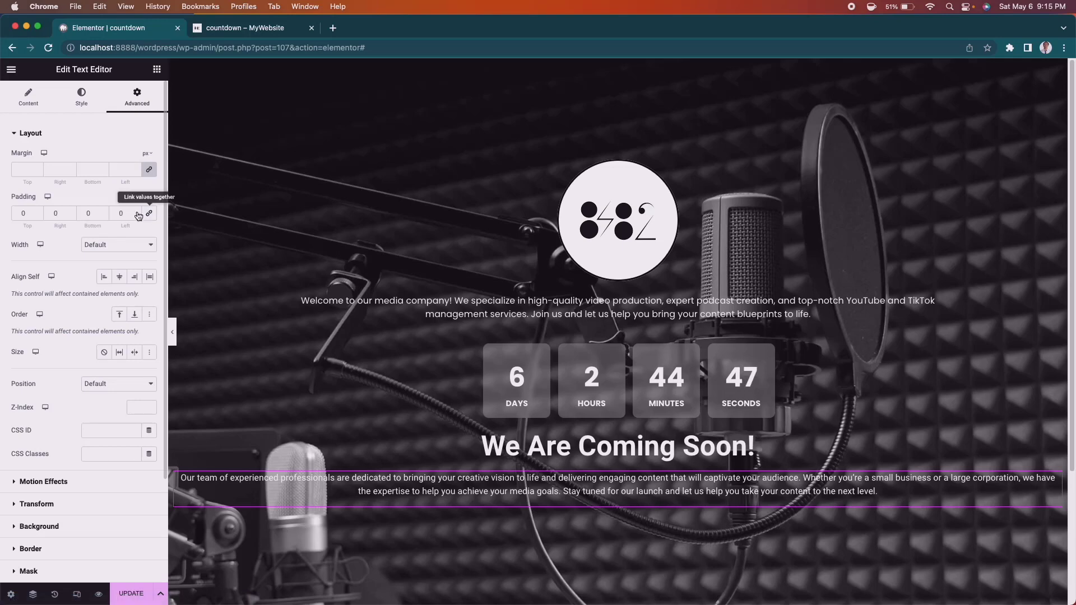
left_click(54, 213)
type("200")
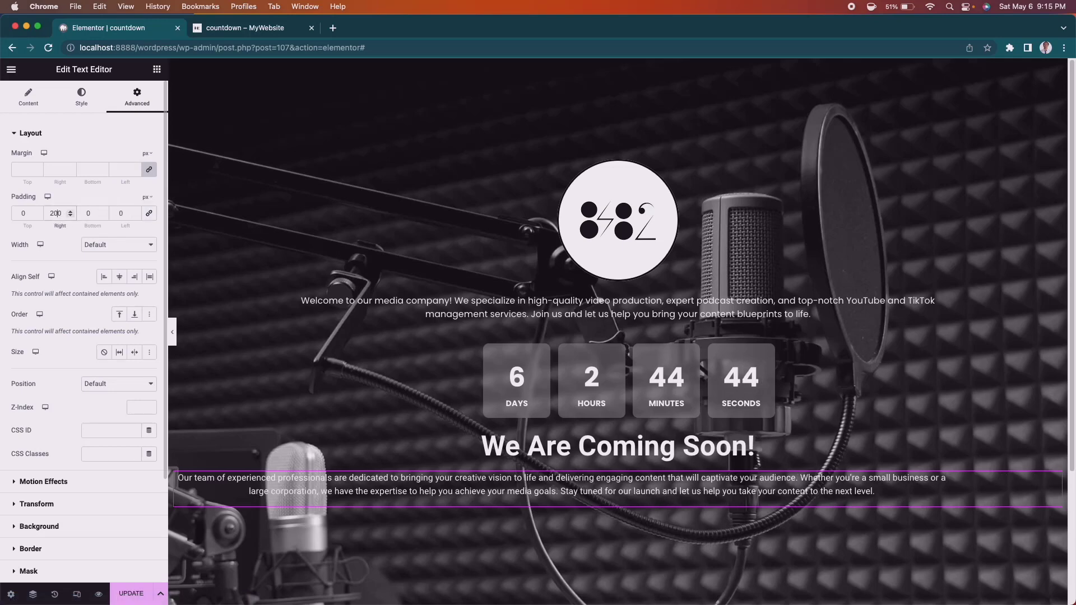
left_click(119, 213)
type("200")
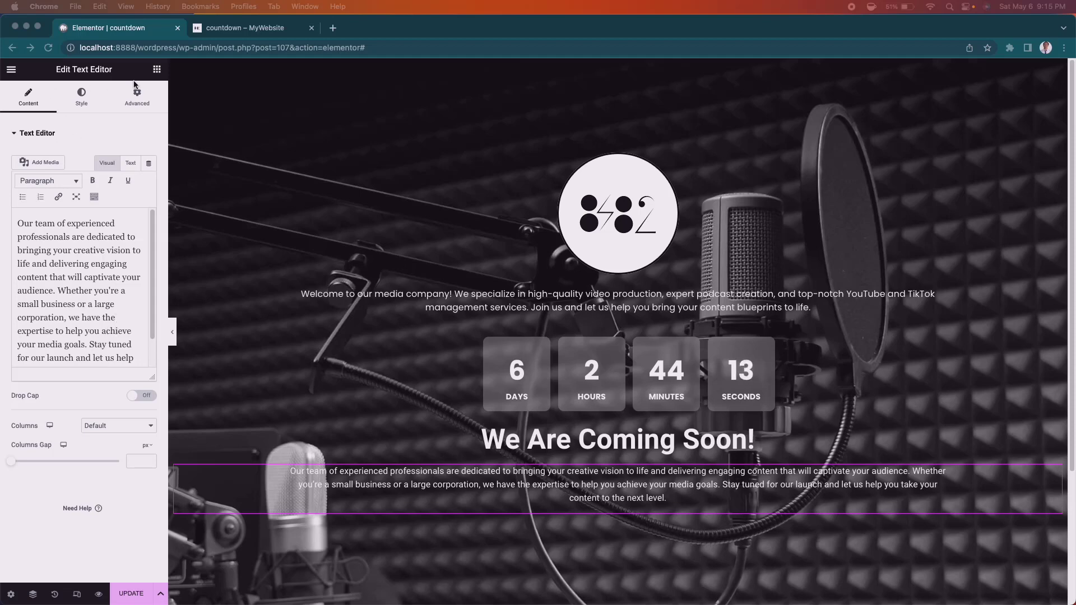
Step: Search widgets for 'social' and place a Social Icons widget under the team paragraph
left_click(157, 70)
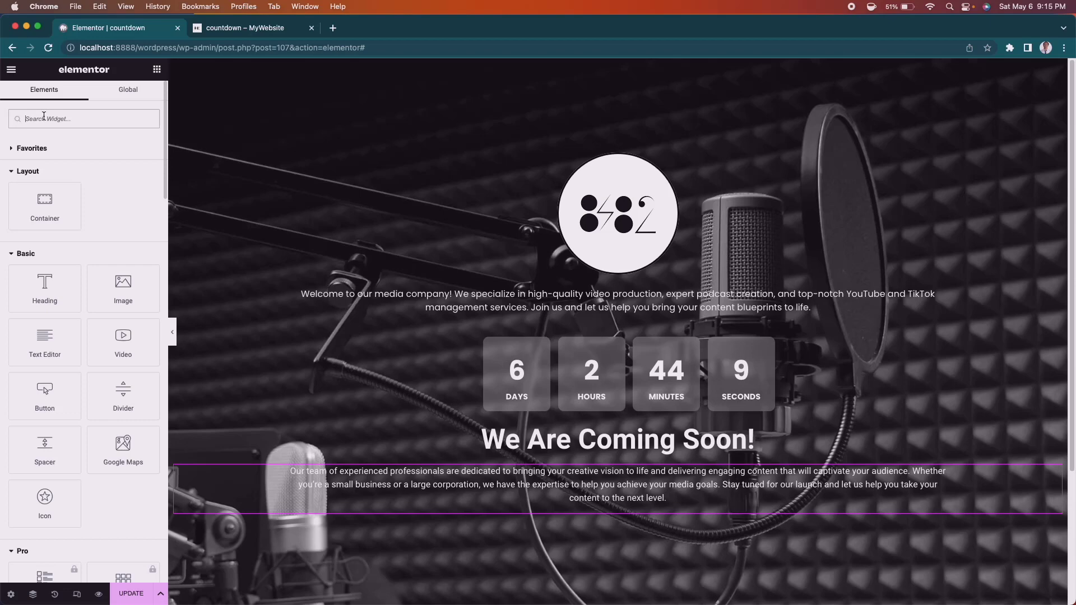
type("social")
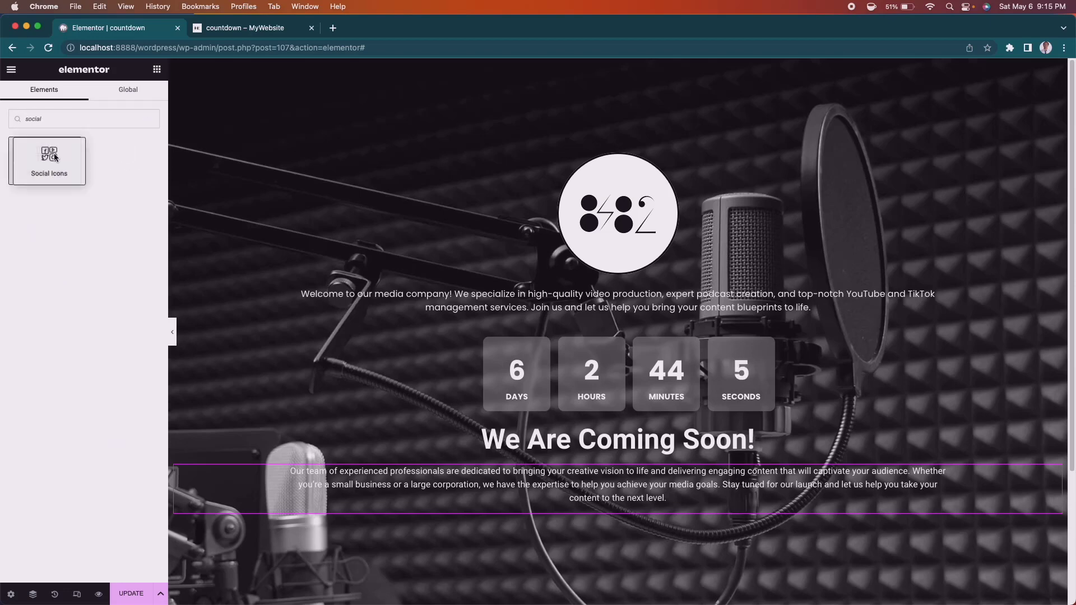
left_click_drag(55, 158, 654, 507)
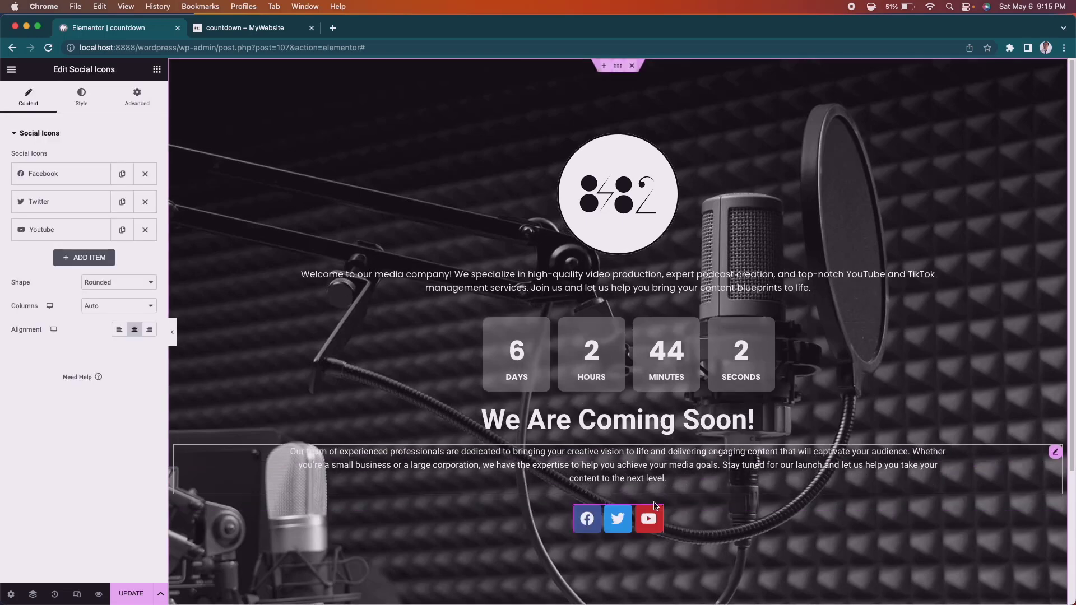
Step: Duplicate the YouTube item and change its icon to Tiktok from Font Awesome Brands
left_click(123, 233)
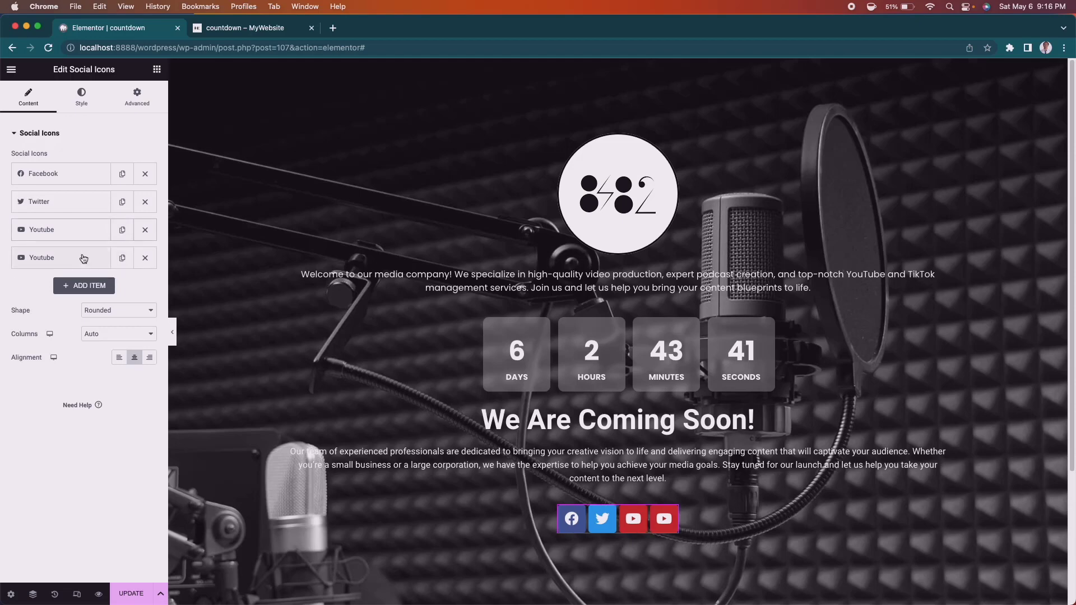
left_click(82, 261)
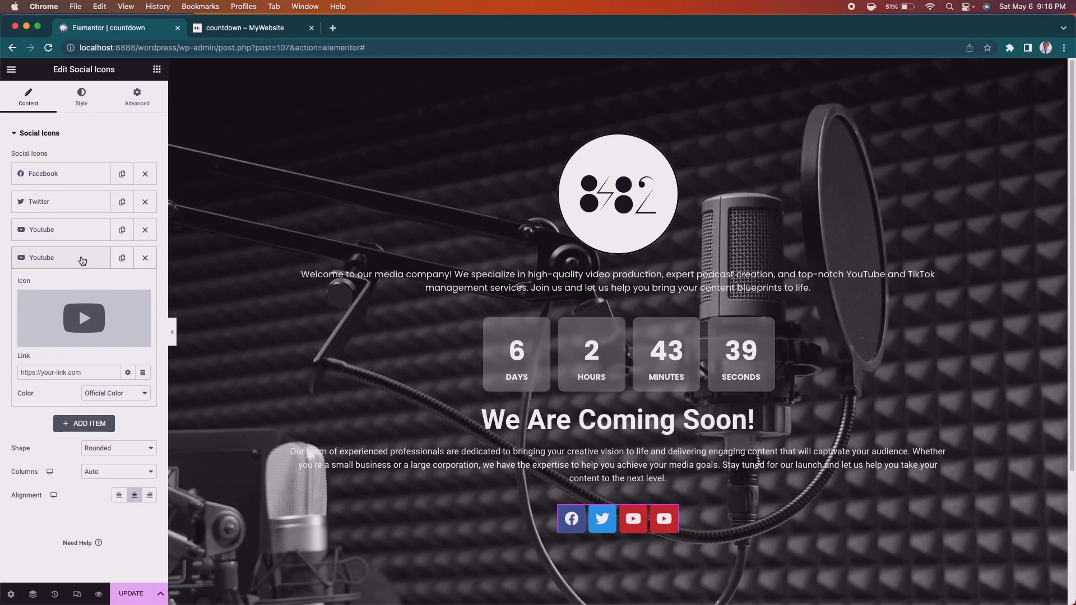
mouse_move(79, 314)
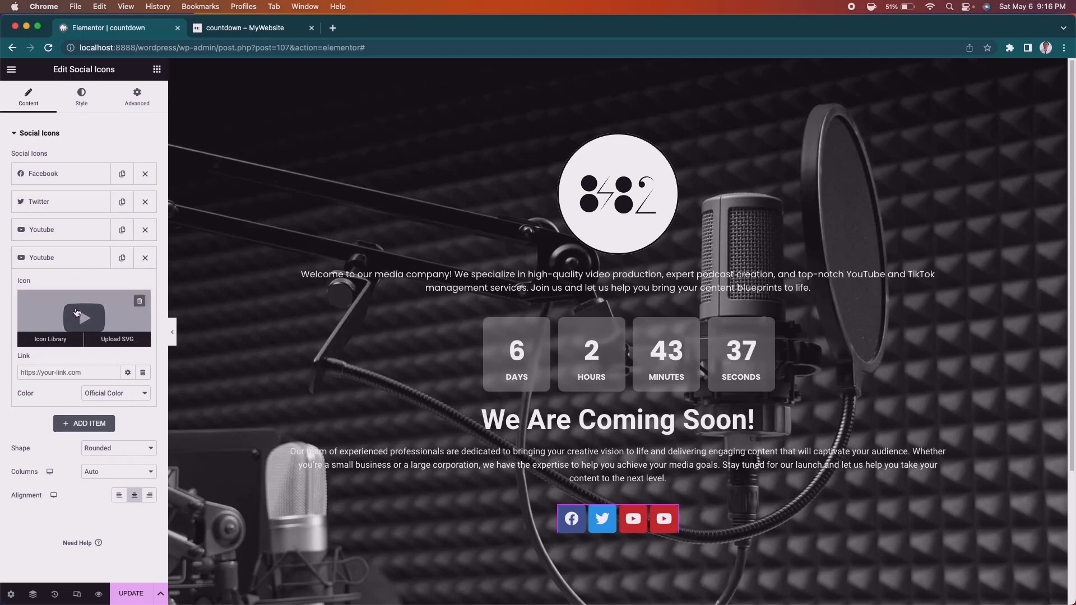
left_click(102, 306)
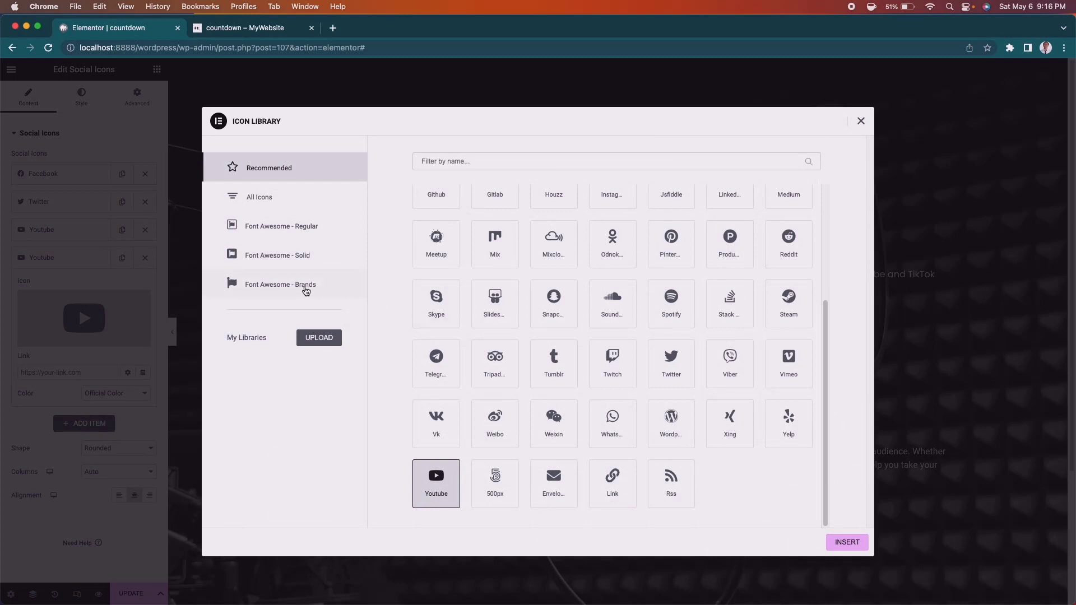
left_click(463, 162)
type("tiktok")
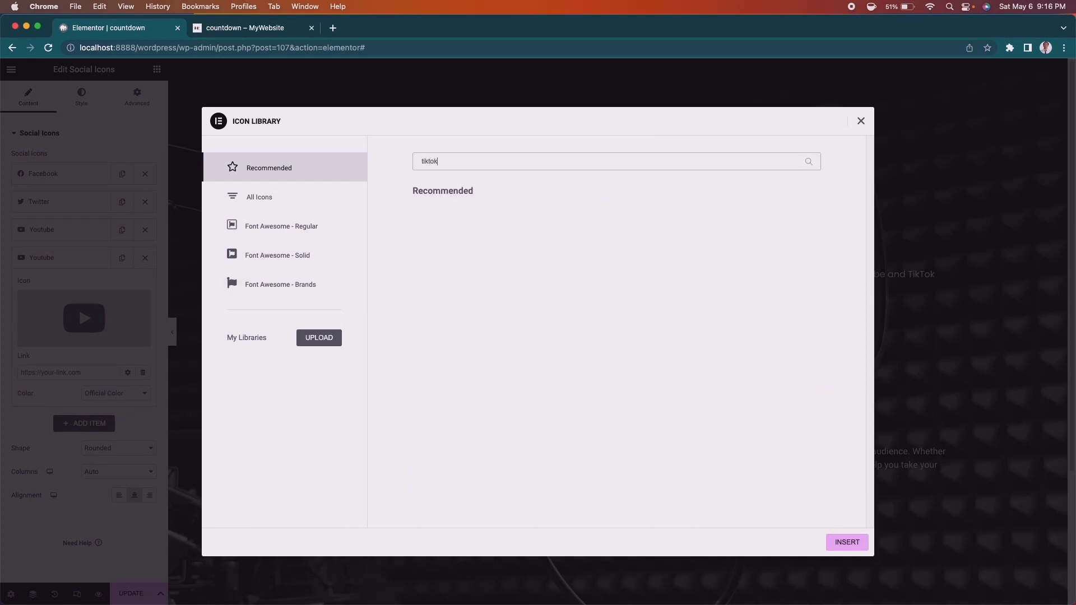
left_click(289, 231)
left_click(289, 257)
left_click(288, 286)
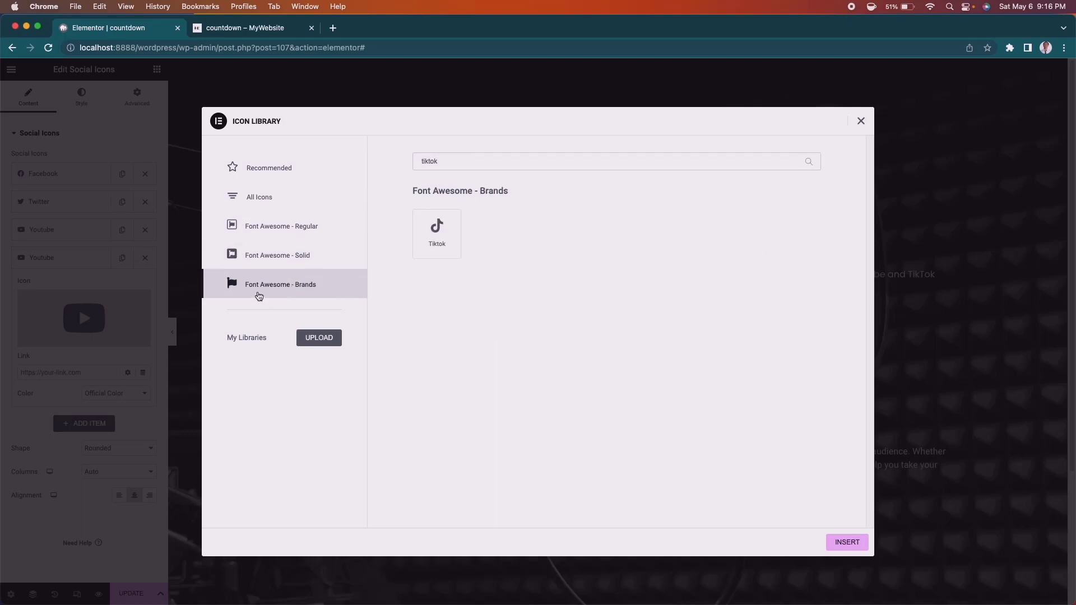
left_click(436, 248)
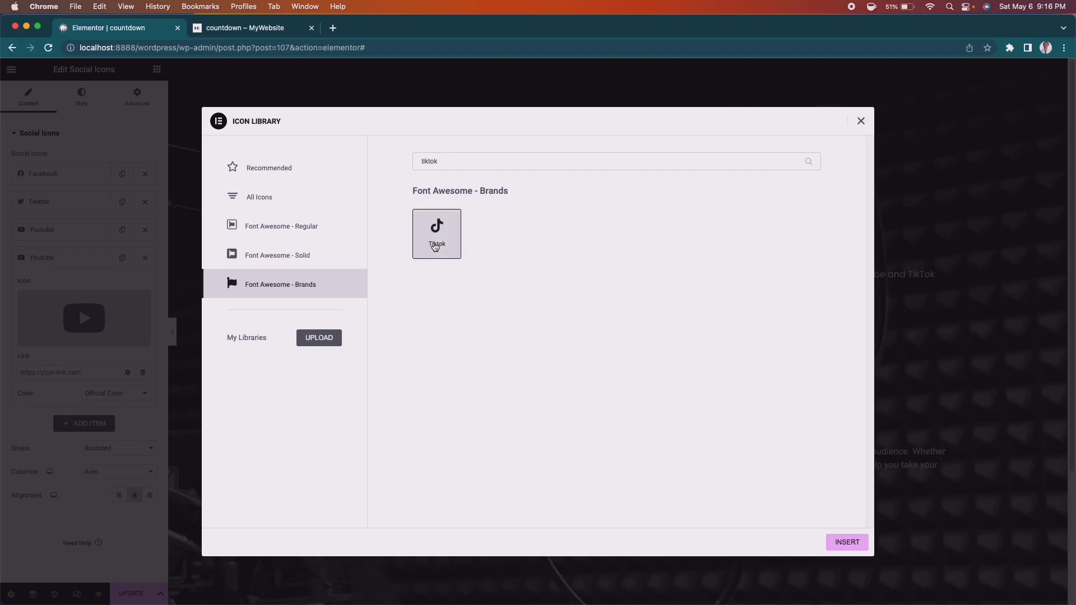
left_click(840, 541)
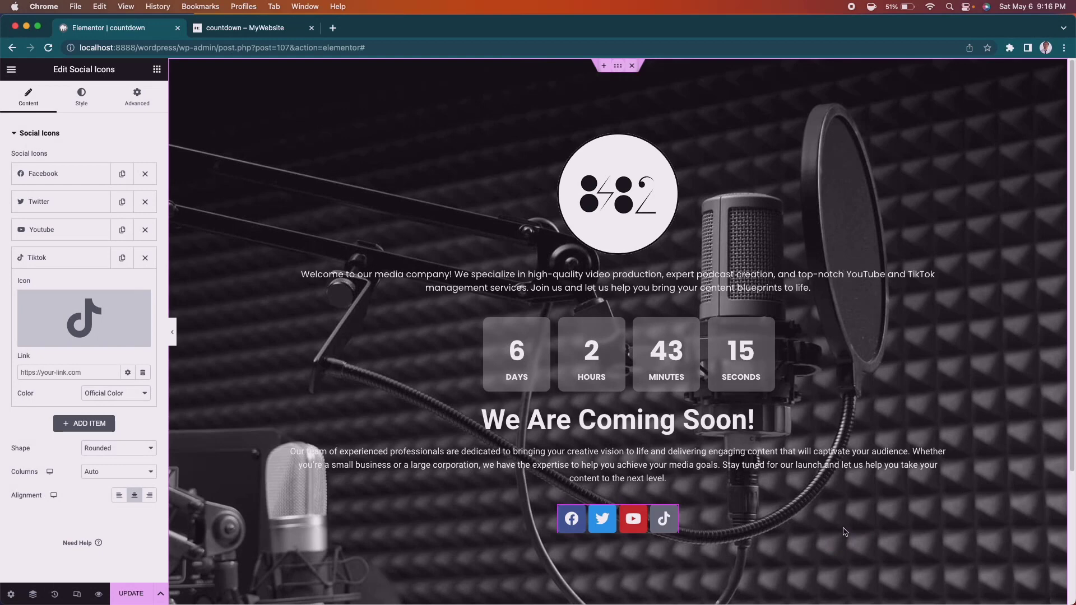
Step: Set the social icons' shape to Circle
left_click(82, 132)
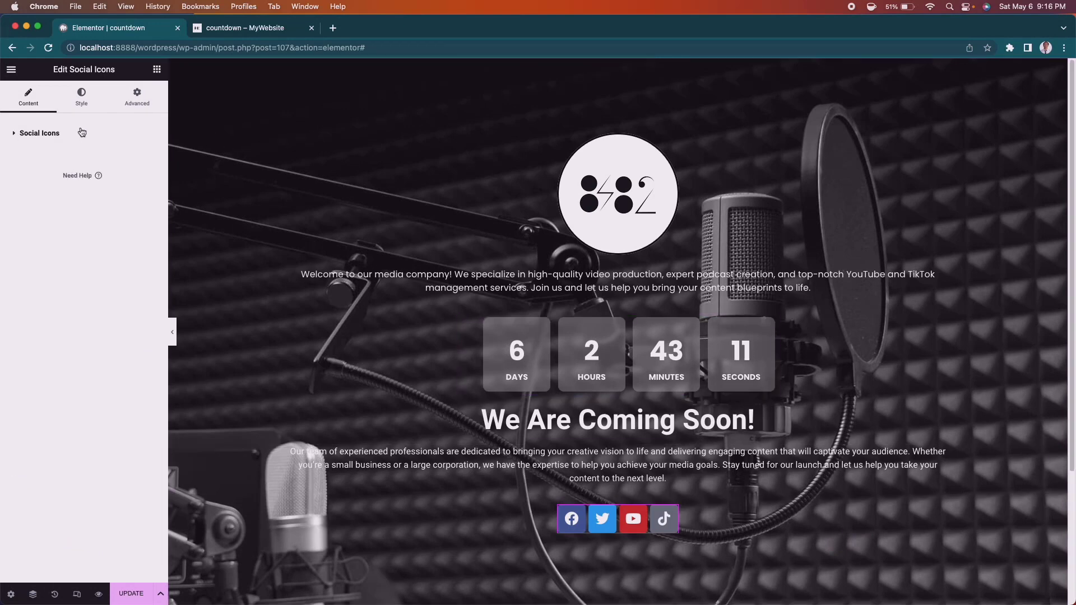
left_click(82, 132)
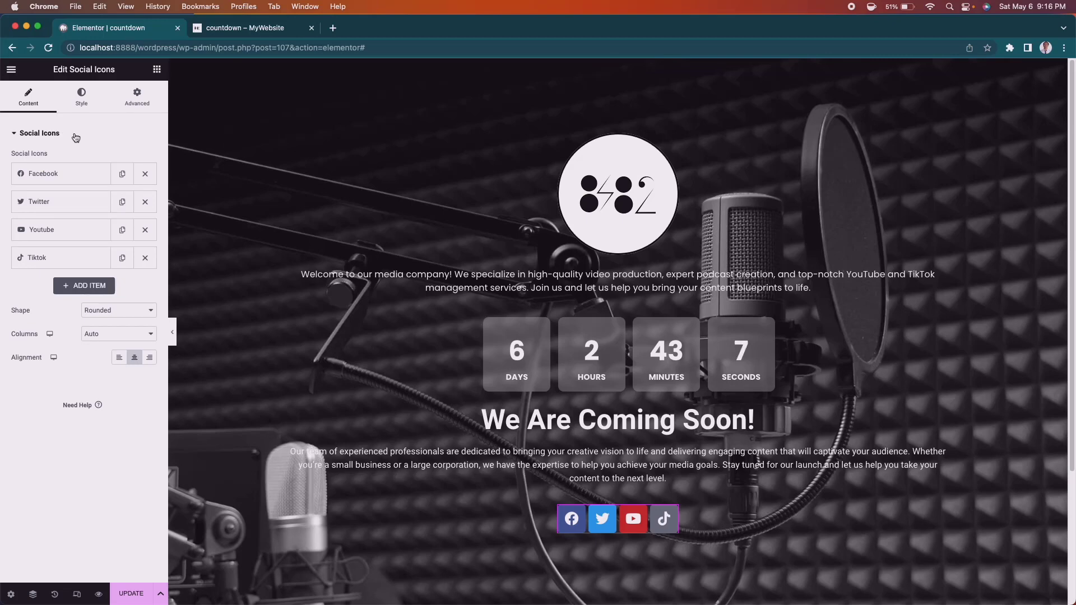
left_click(109, 313)
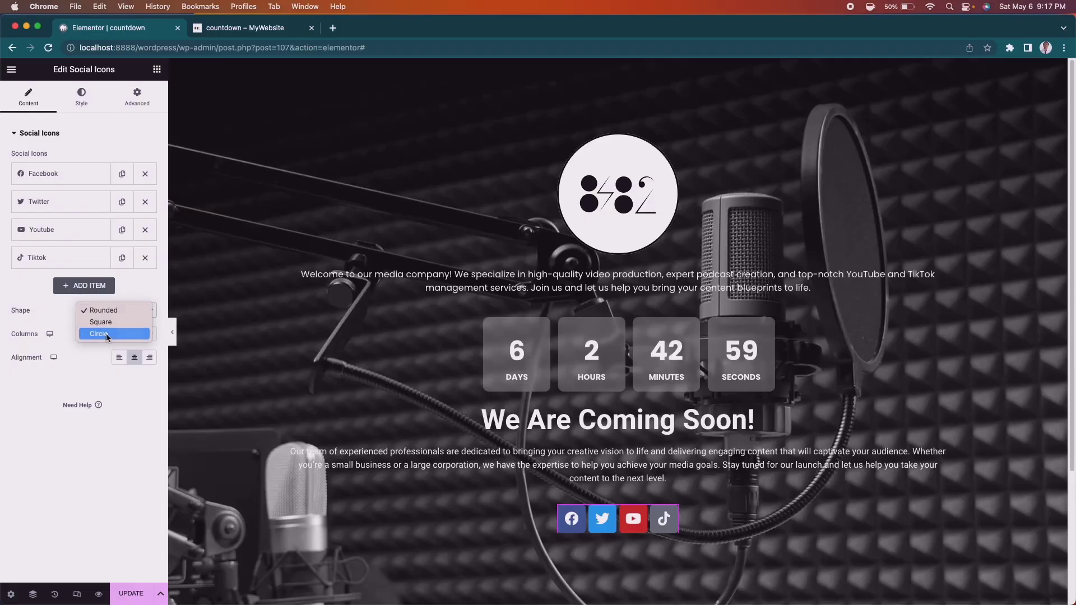
left_click(106, 334)
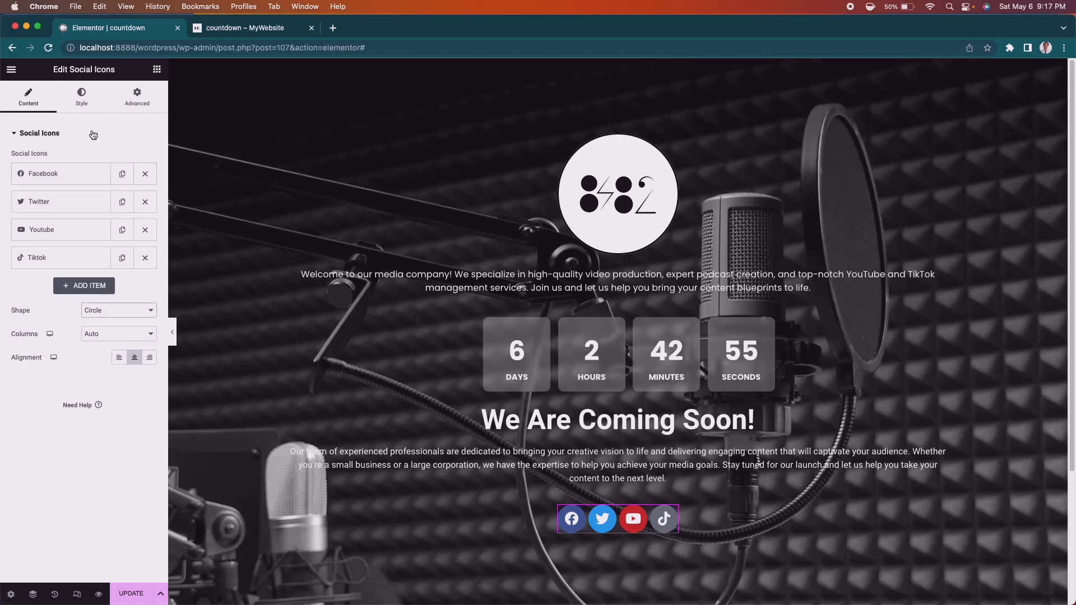
Step: Use custom icon colours: primary light grey #F2F2F2 and secondary black #000000
left_click(82, 99)
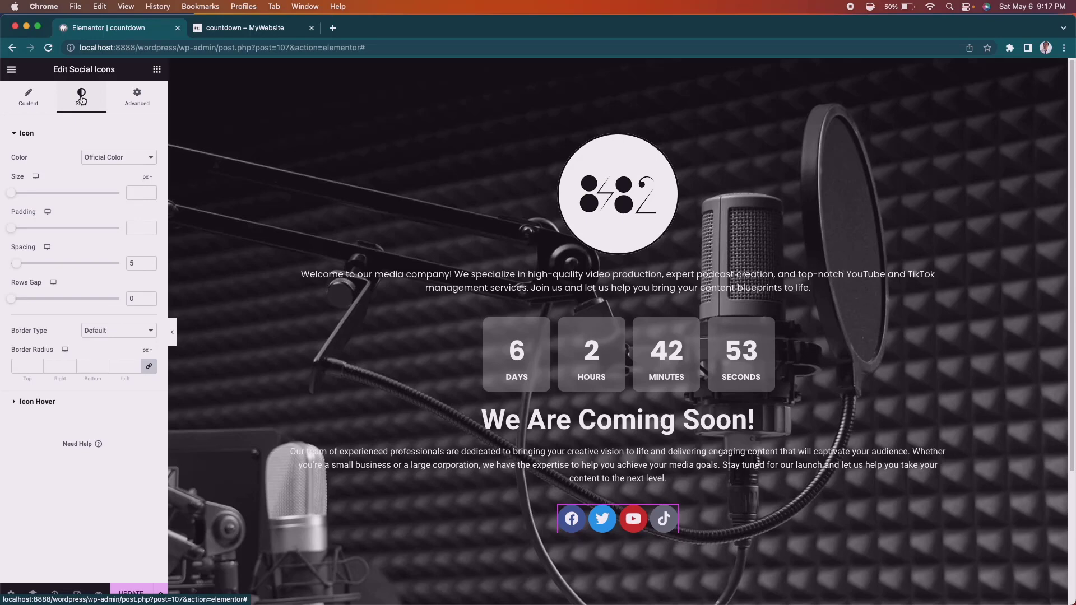
left_click(95, 160)
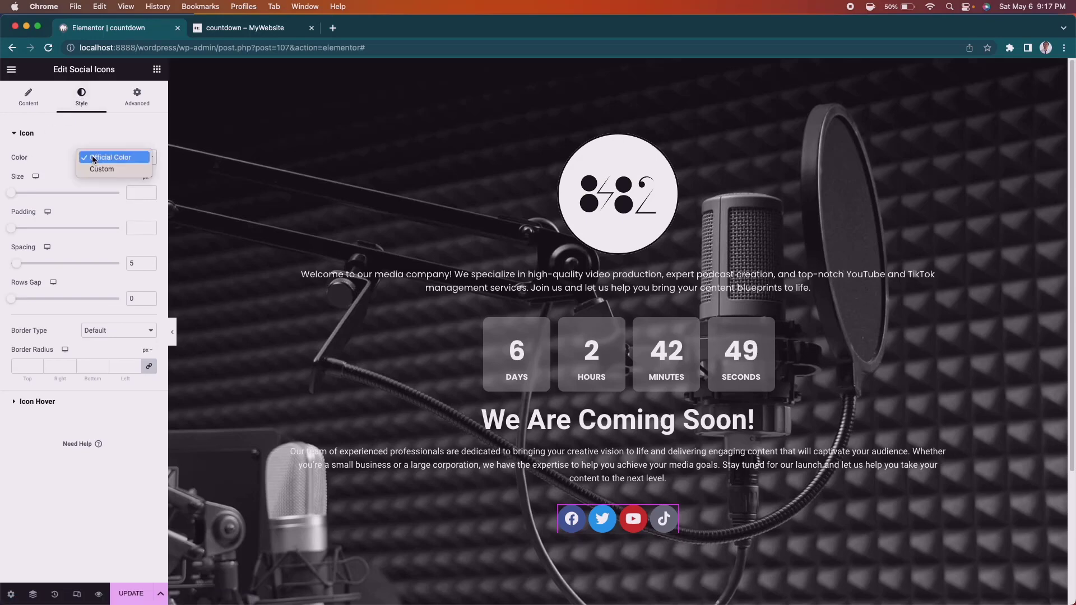
left_click(97, 169)
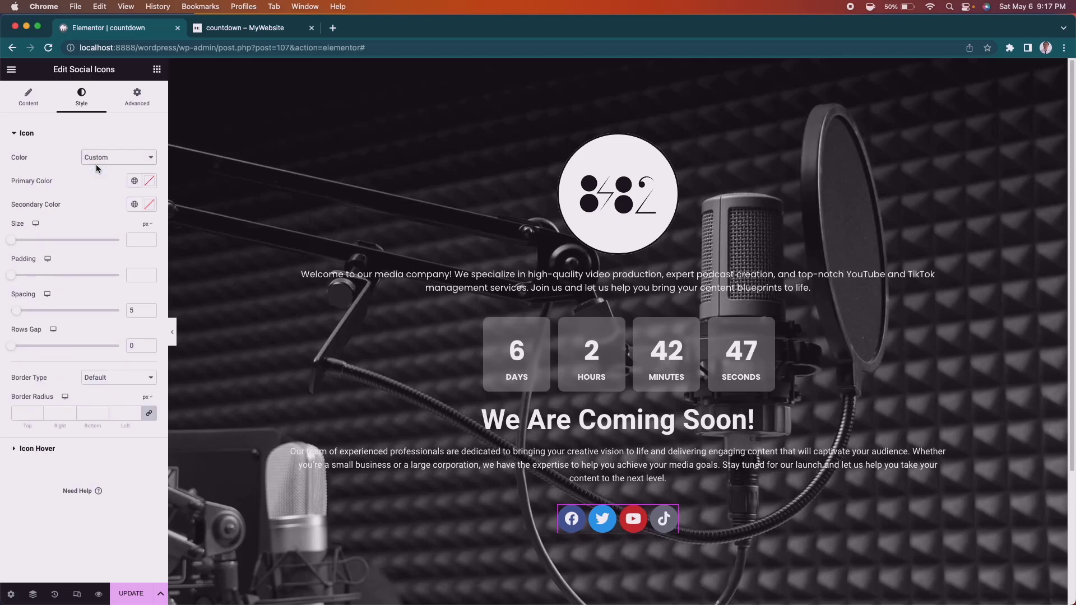
left_click(148, 183)
left_click(17, 230)
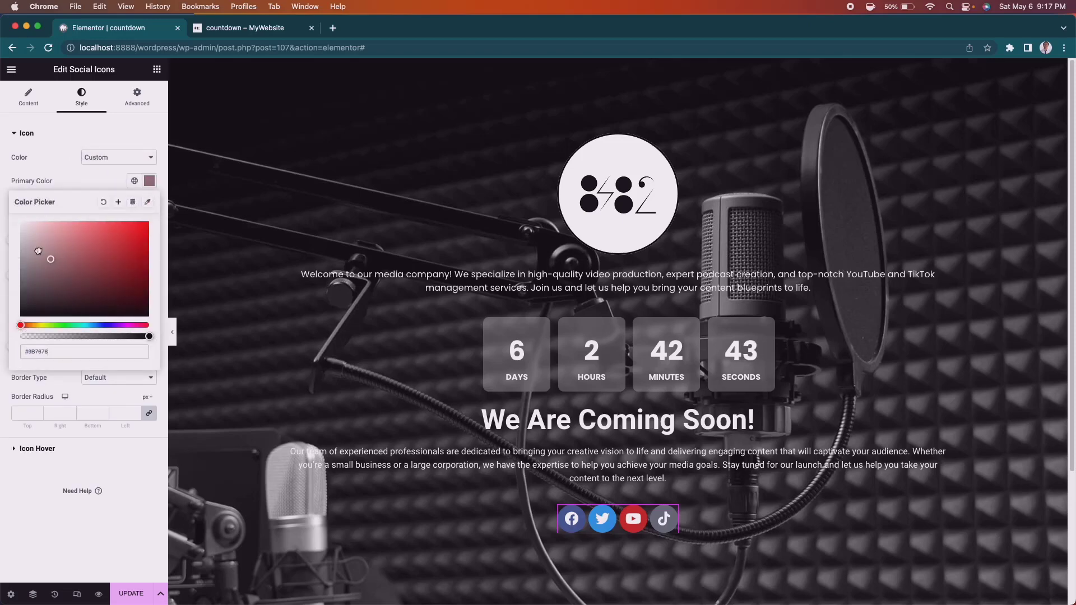
left_click_drag(16, 230, 7, 231)
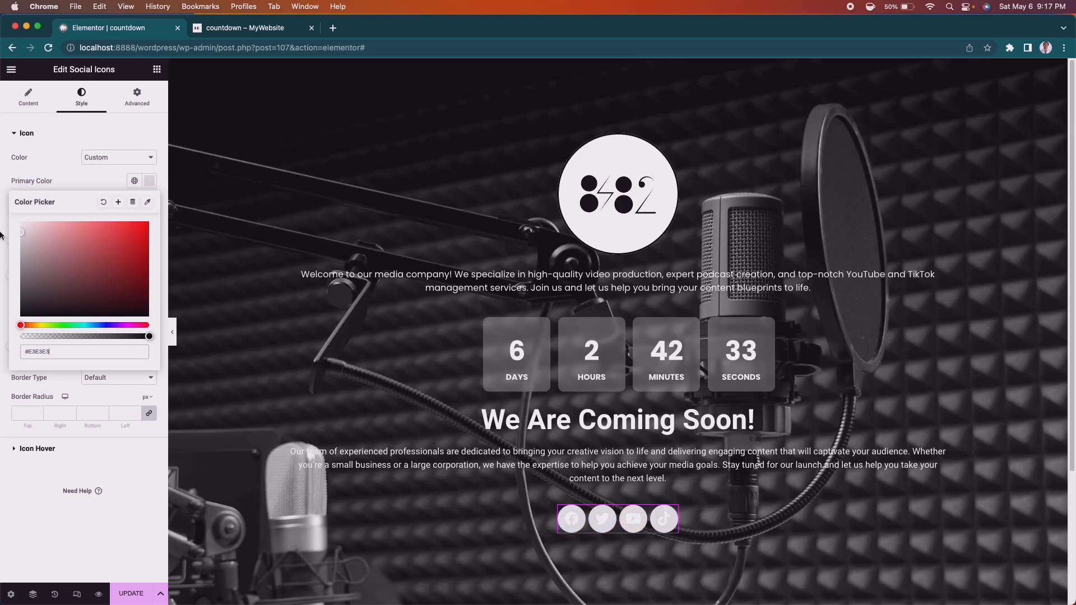
left_click_drag(1, 232, 1, 227)
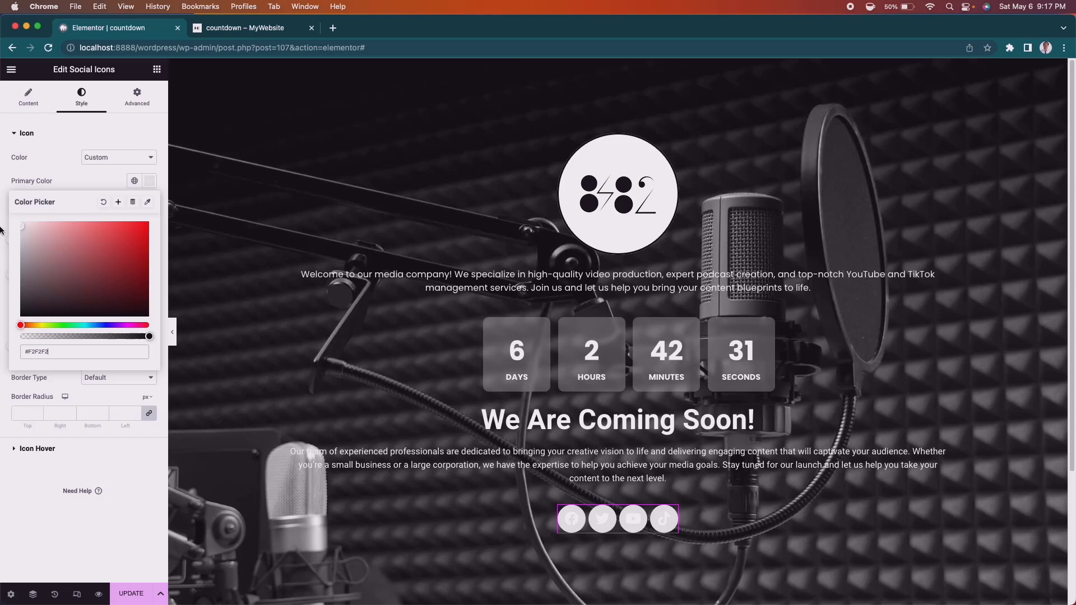
left_click(68, 181)
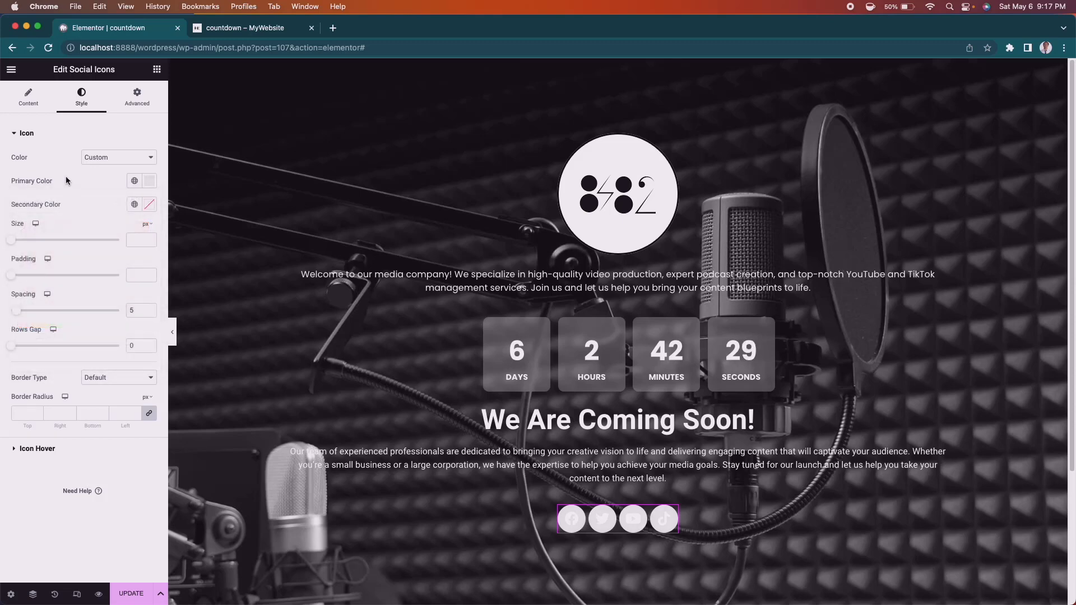
left_click(149, 204)
left_click_drag(39, 286, 1, 368)
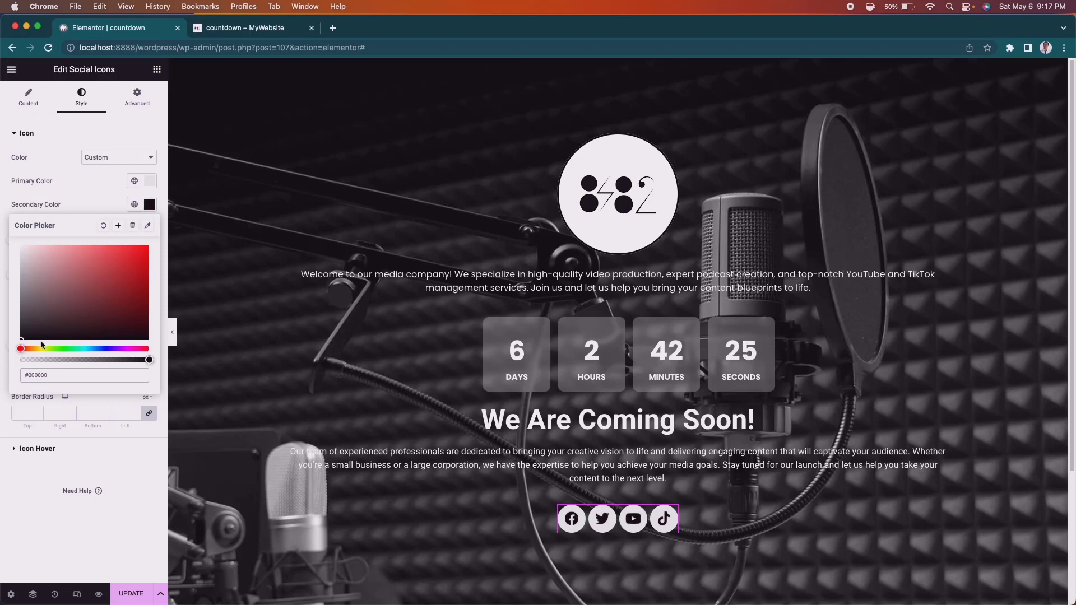
Step: Enlarge the social icons to icon size 30
left_click(75, 193)
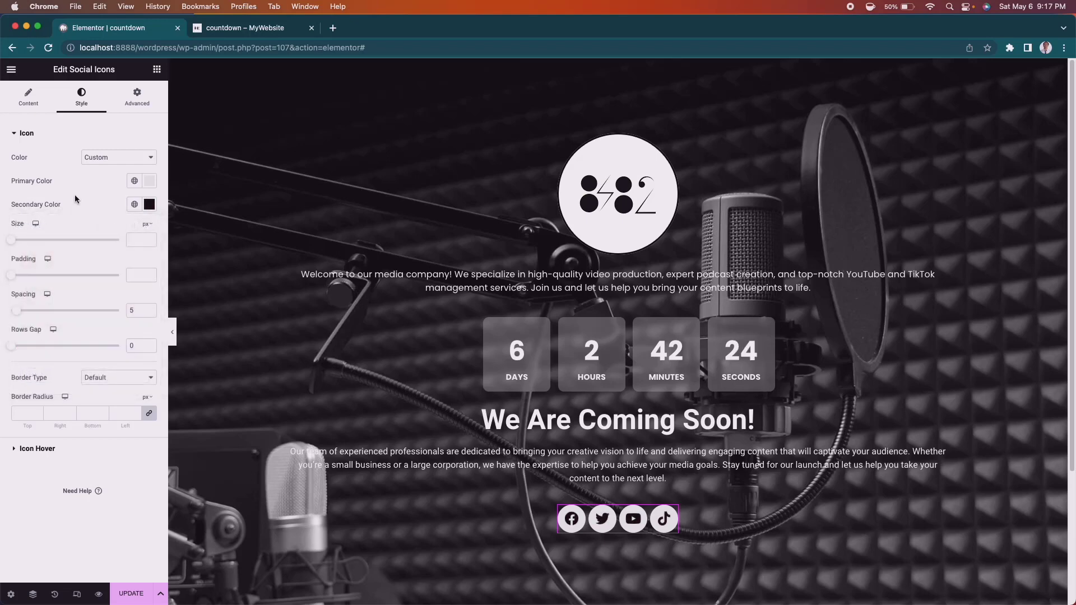
left_click(17, 246)
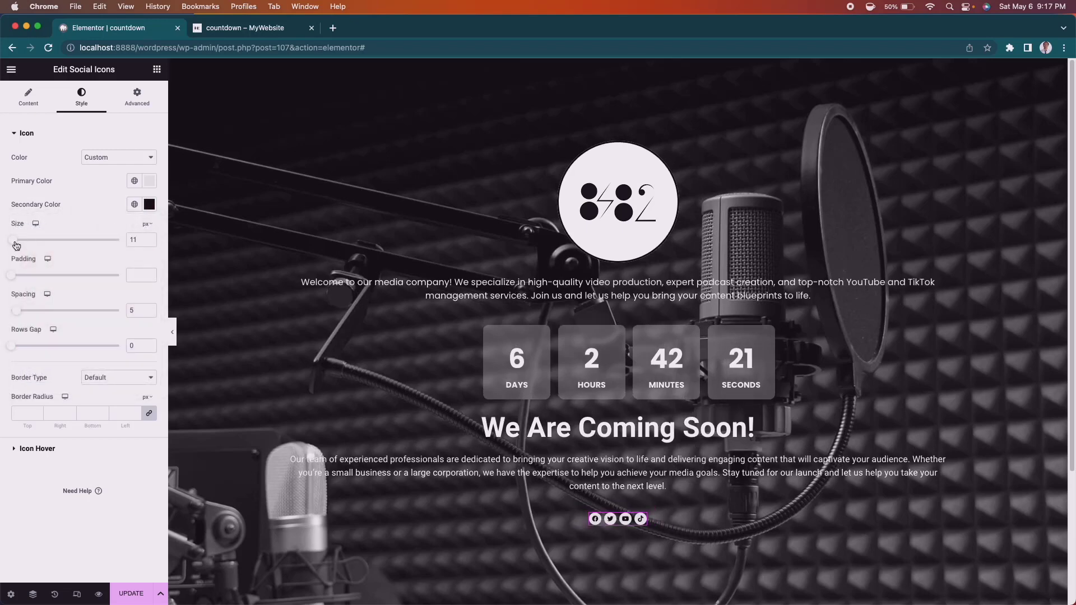
left_click_drag(16, 246, 22, 244)
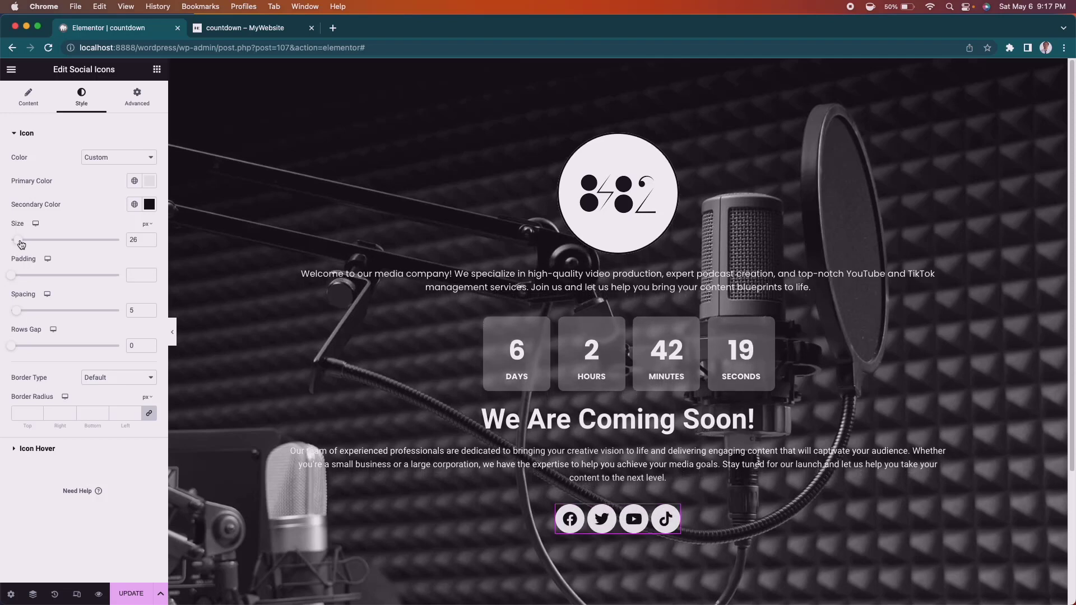
left_click(149, 238)
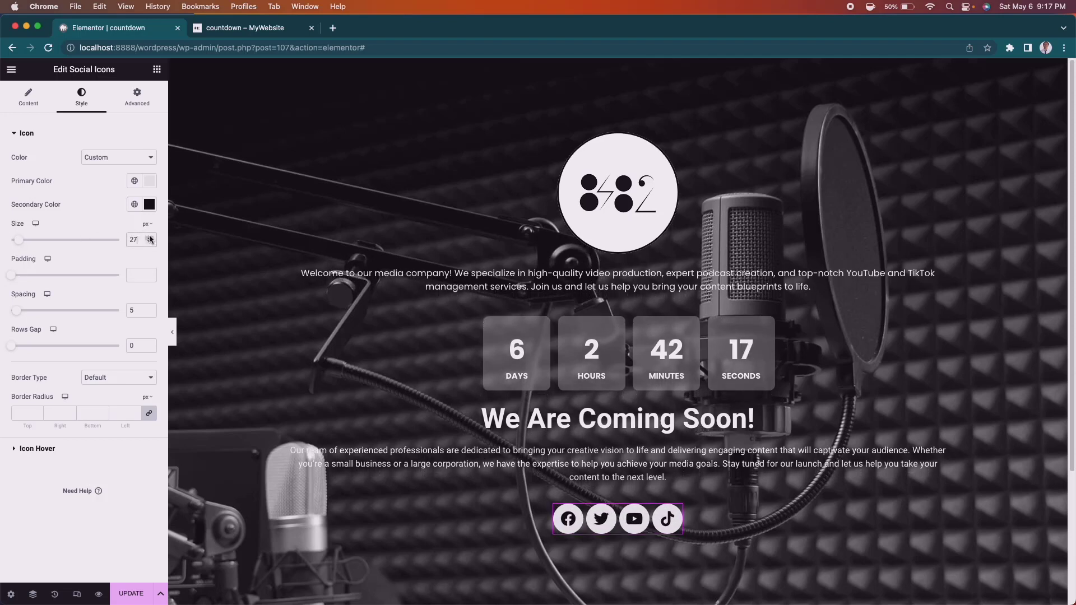
left_click(150, 237)
left_click(149, 238)
left_click(149, 238)
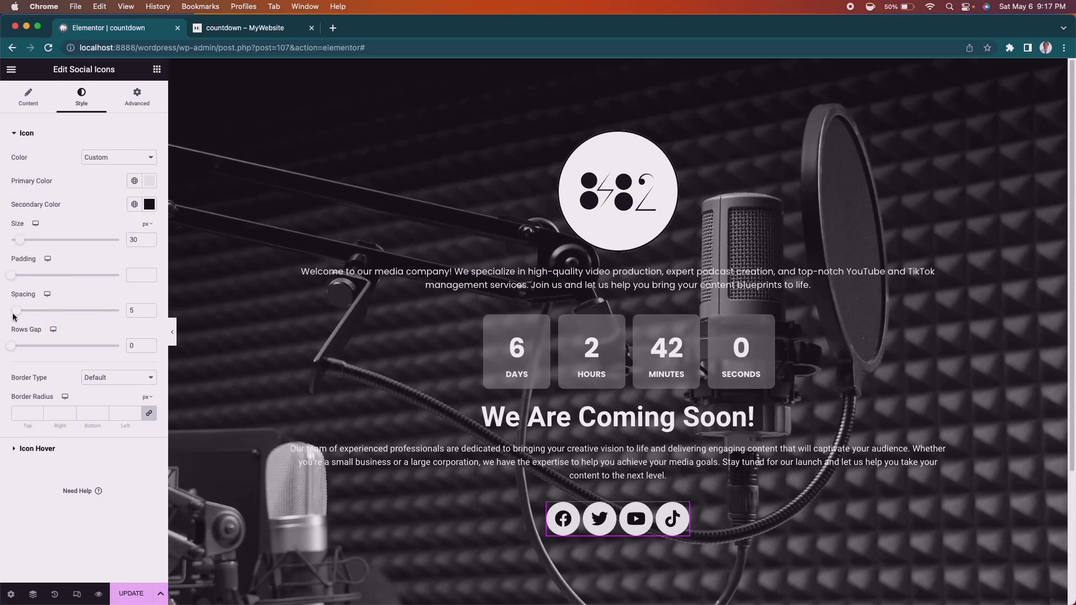
Step: Space the social icons 10 apart with 0.5 padding and save the page
left_click_drag(16, 316, 20, 317)
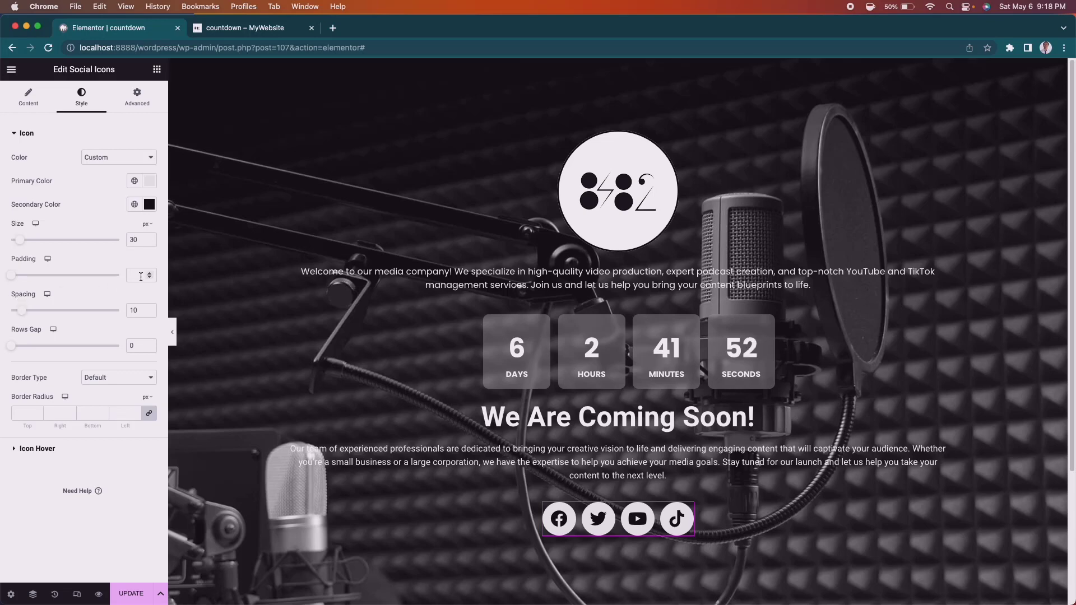
type("2")
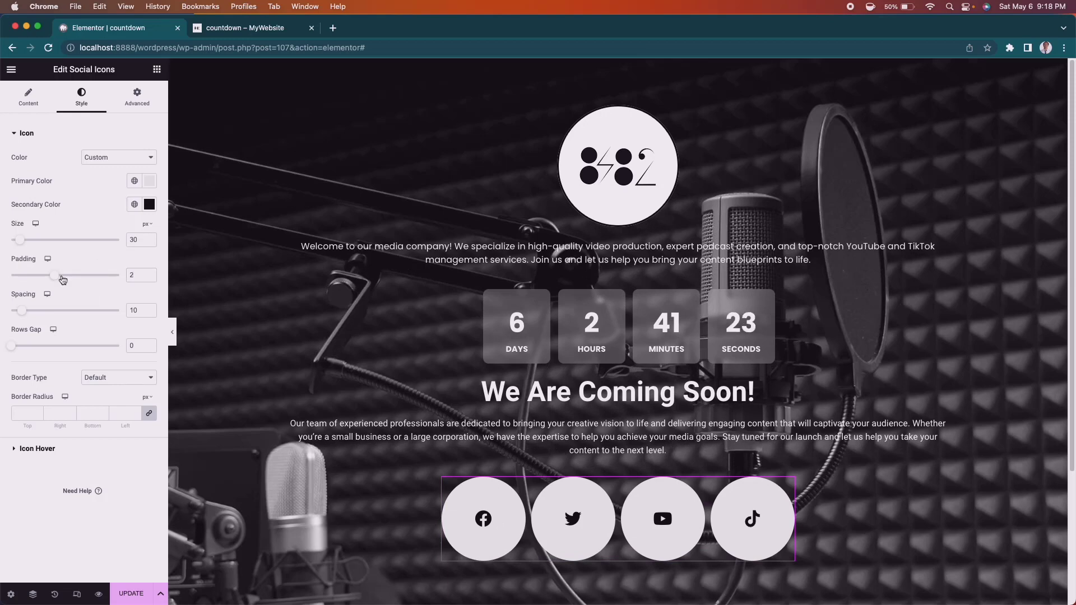
left_click_drag(55, 275, 24, 283)
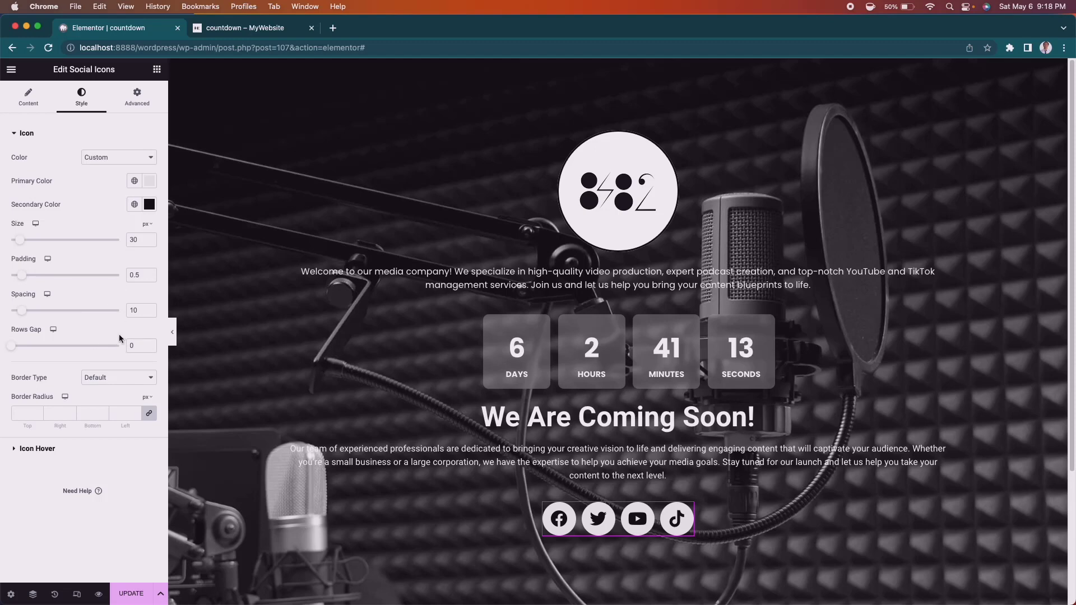
left_click(130, 594)
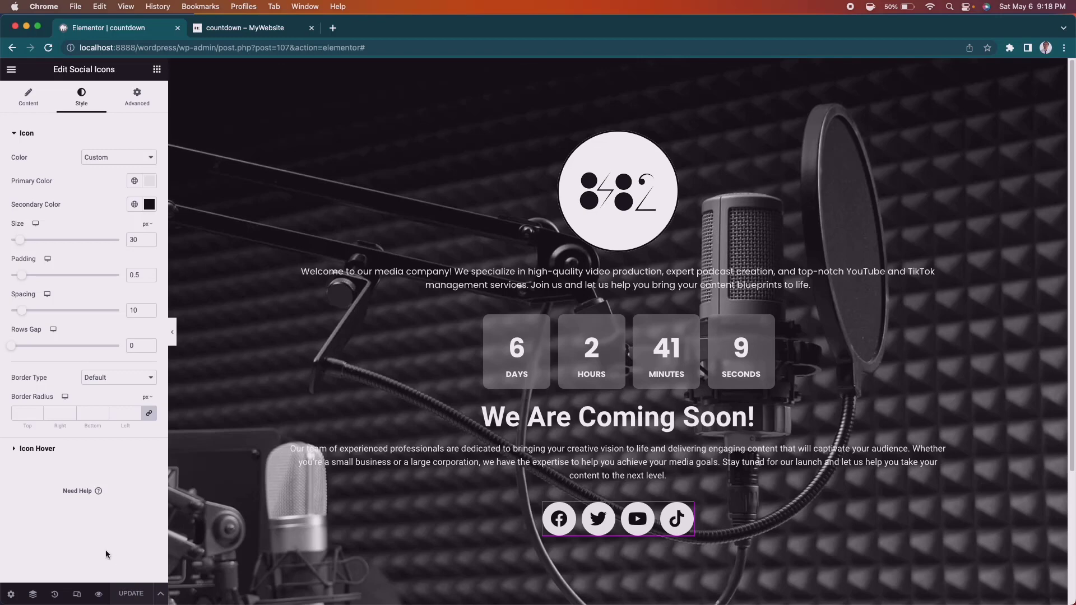
left_click(98, 596)
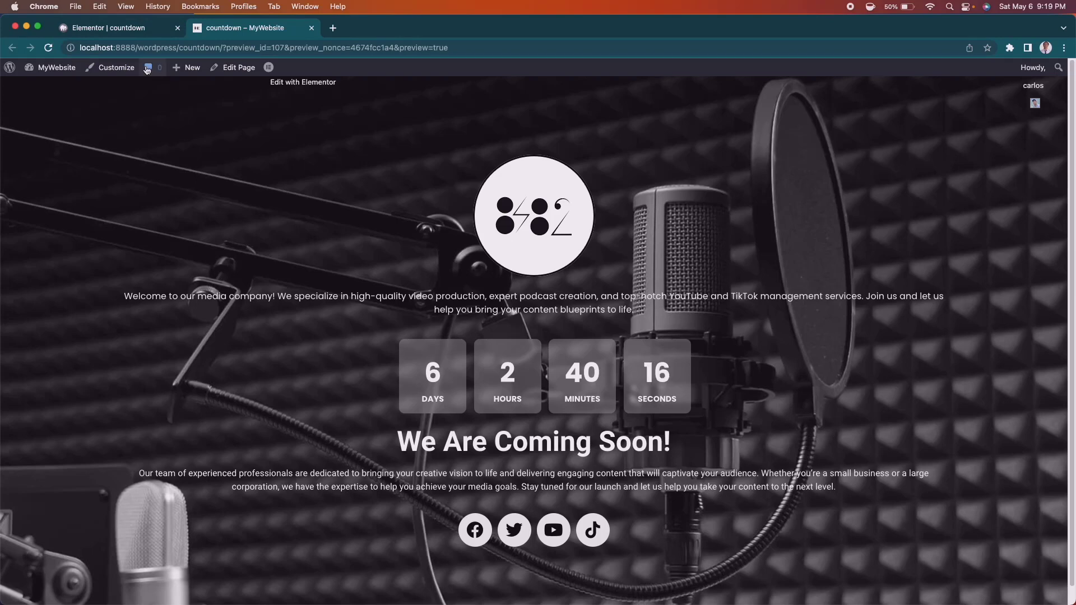
left_click(107, 30)
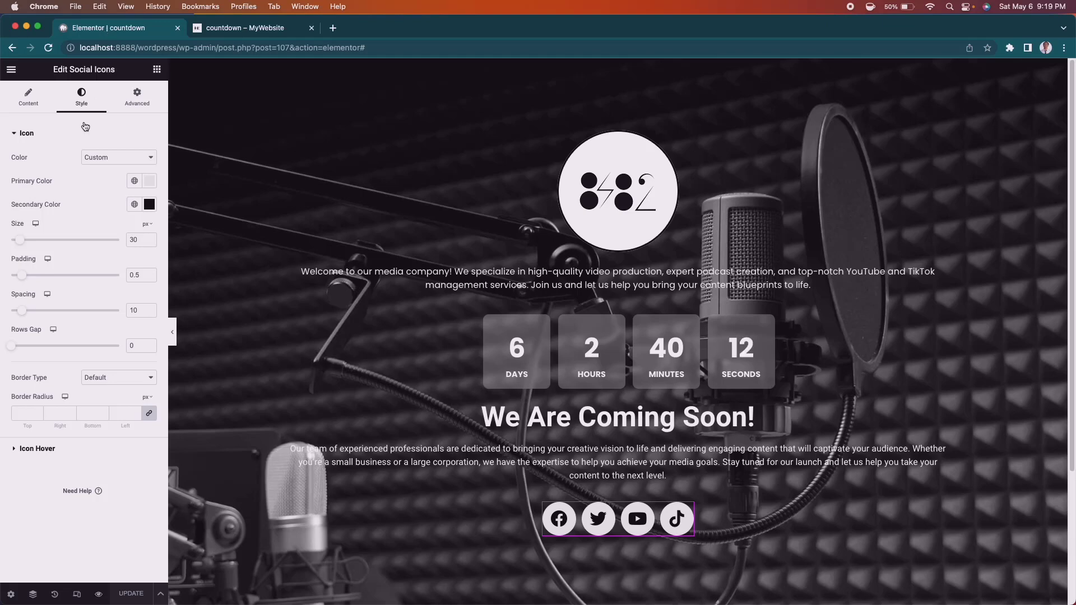
Step: Give the page's main container a Classic background overlay
mouse_move(618, 70)
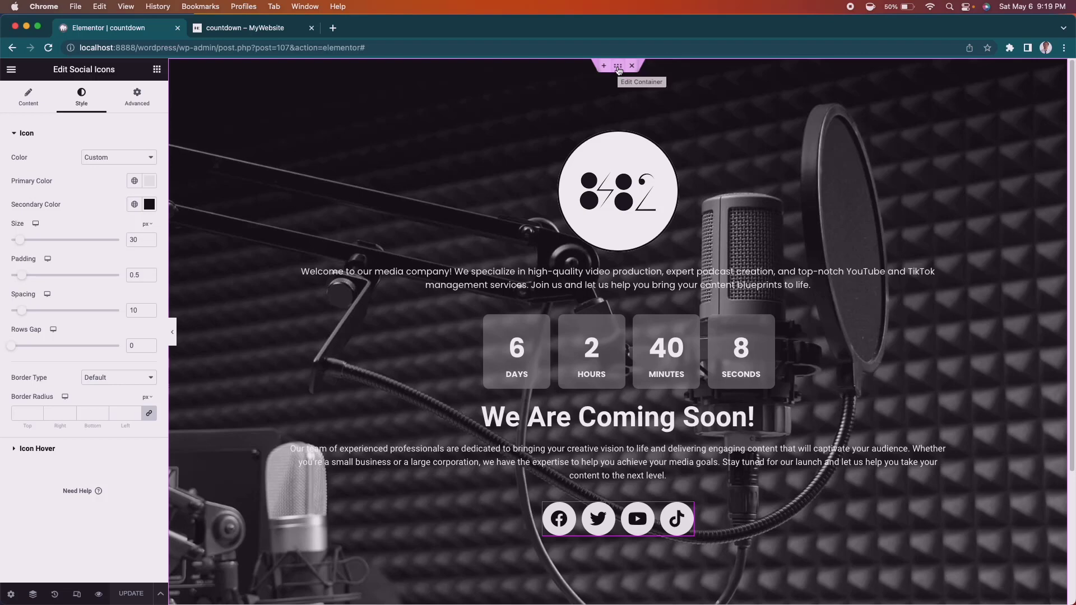
left_click(618, 67)
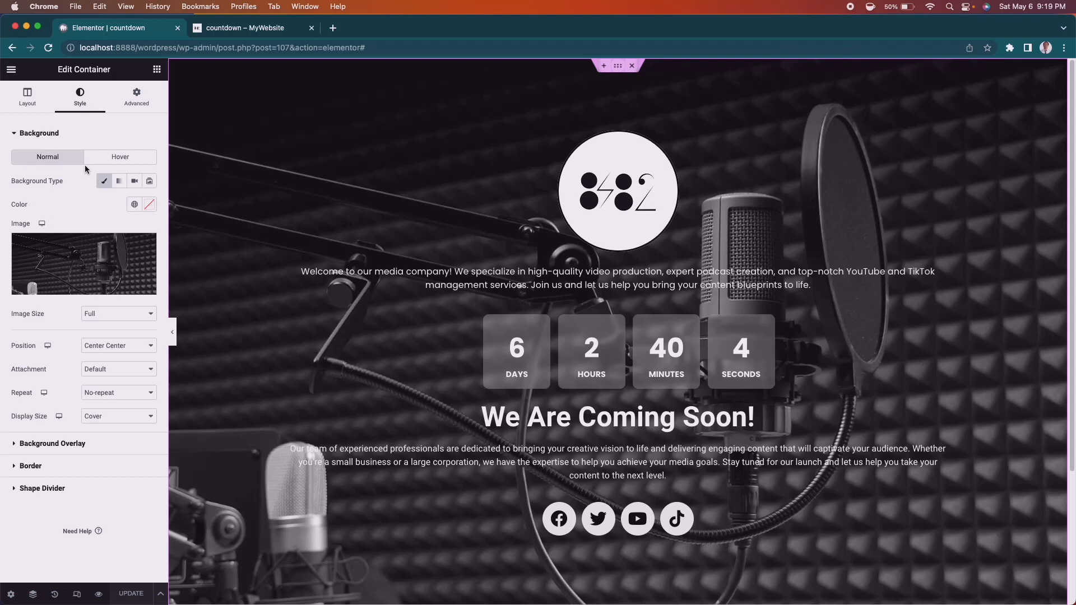
mouse_move(70, 285)
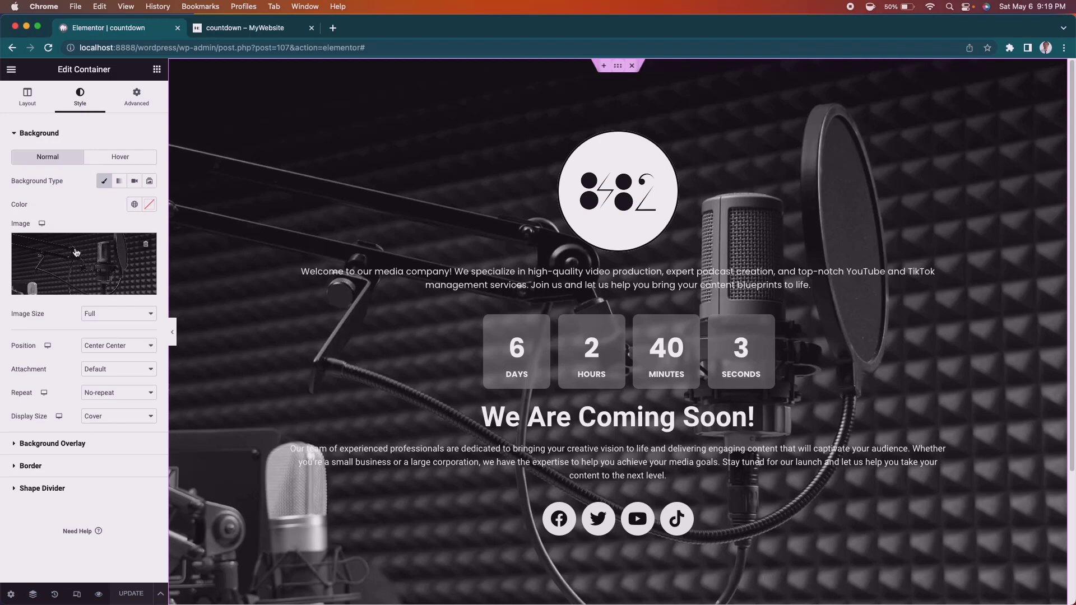
left_click(59, 444)
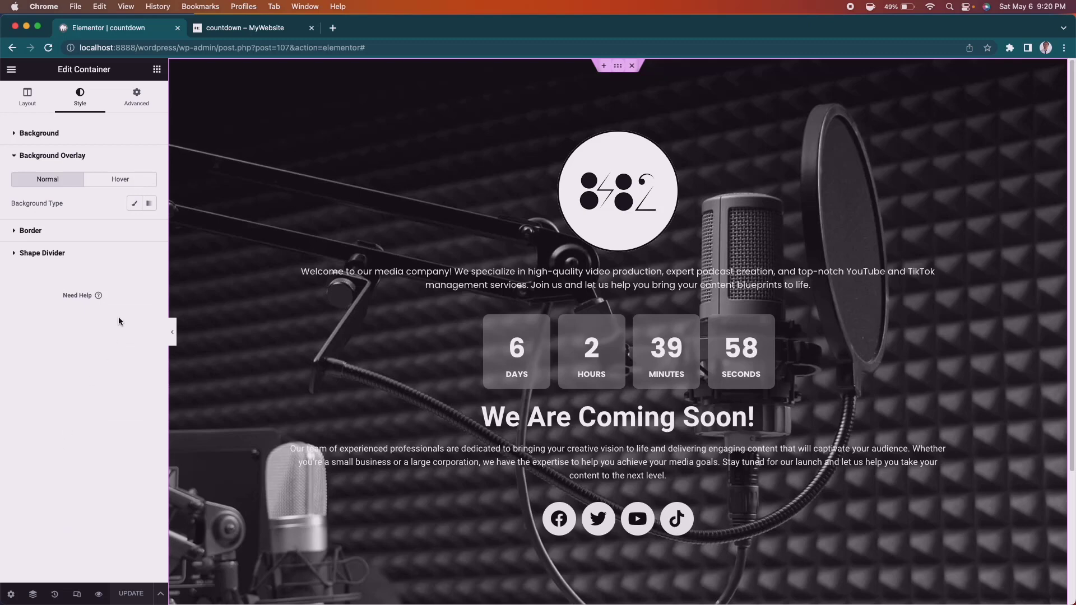
left_click(132, 205)
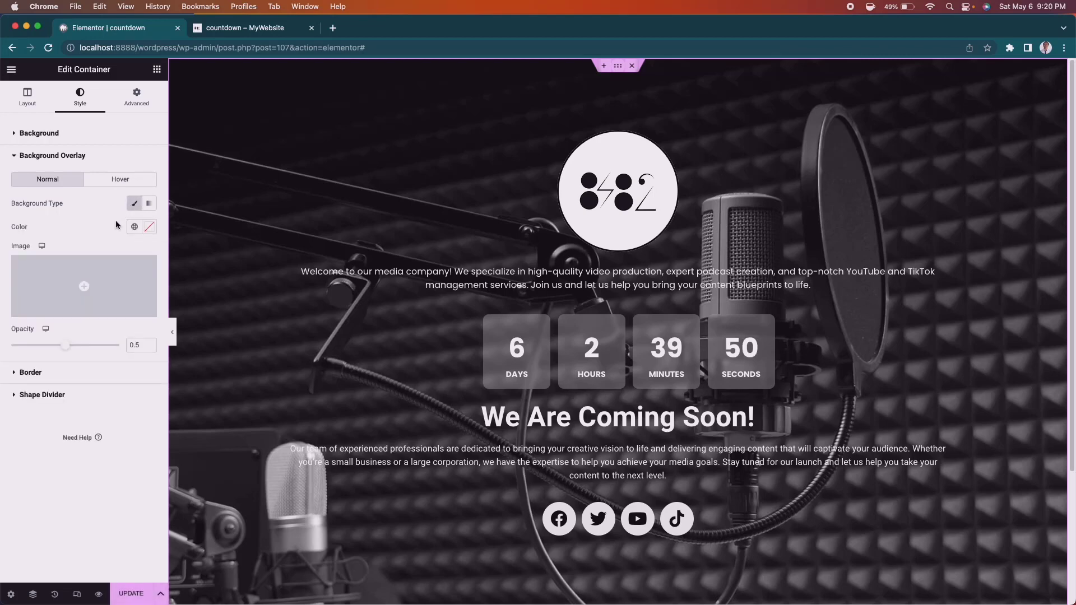
Step: Make the overlay pure black #000000 at 0.8 opacity
left_click(149, 228)
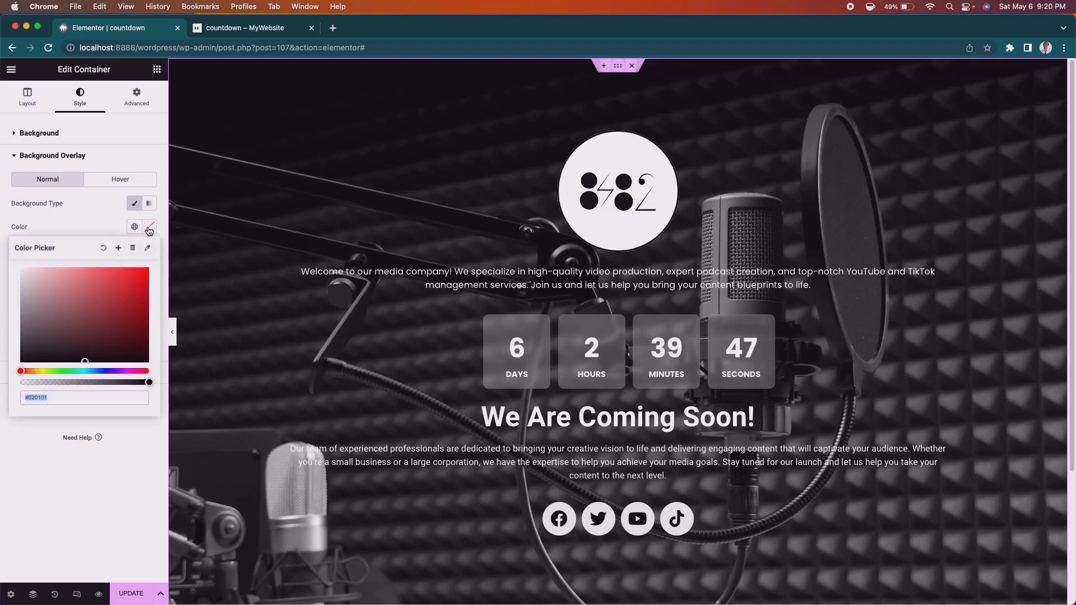
left_click(79, 361)
left_click_drag(69, 359, 2, 362)
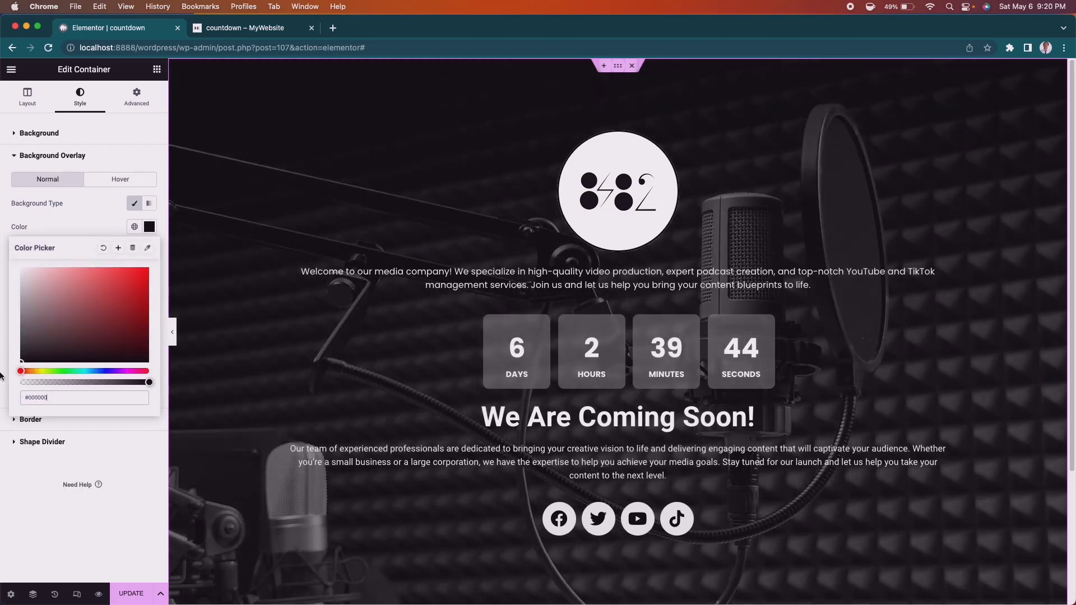
left_click(69, 220)
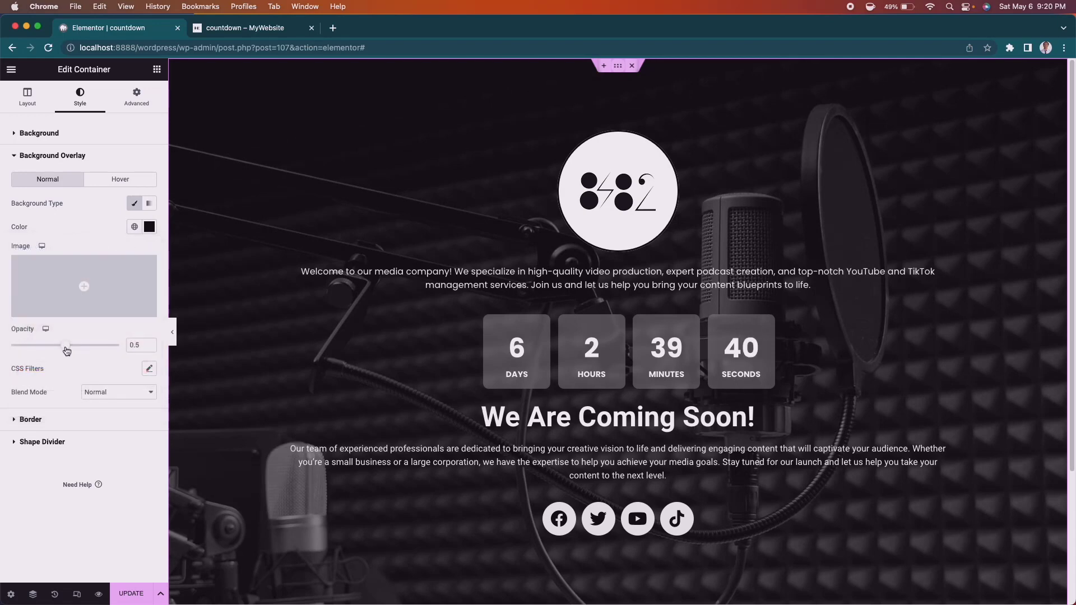
left_click_drag(66, 351, 99, 348)
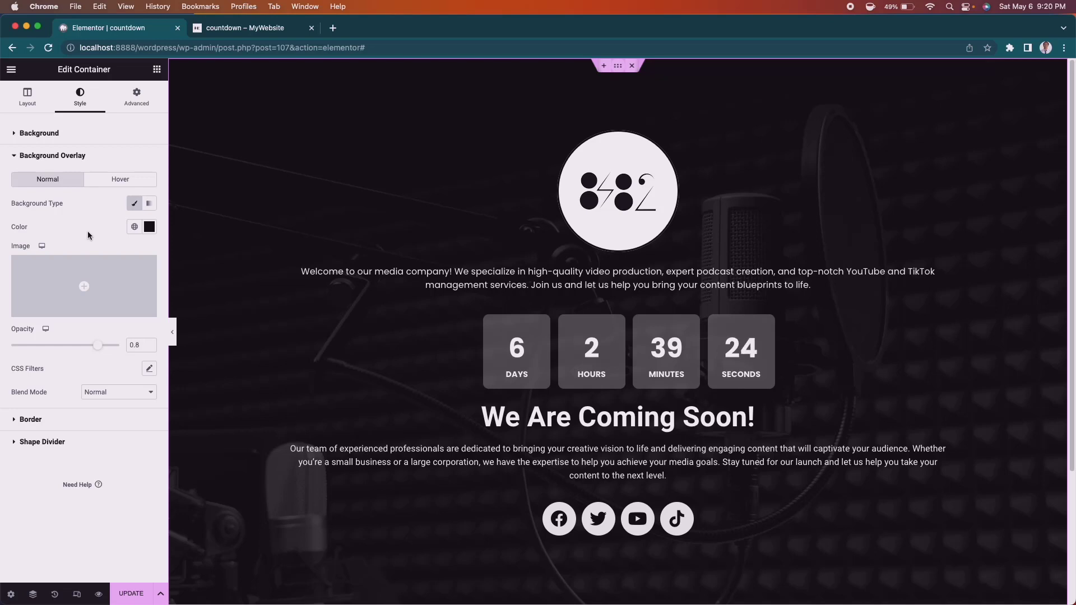
Step: Save the darkened countdown page and open its Preview Changes view
left_click(123, 598)
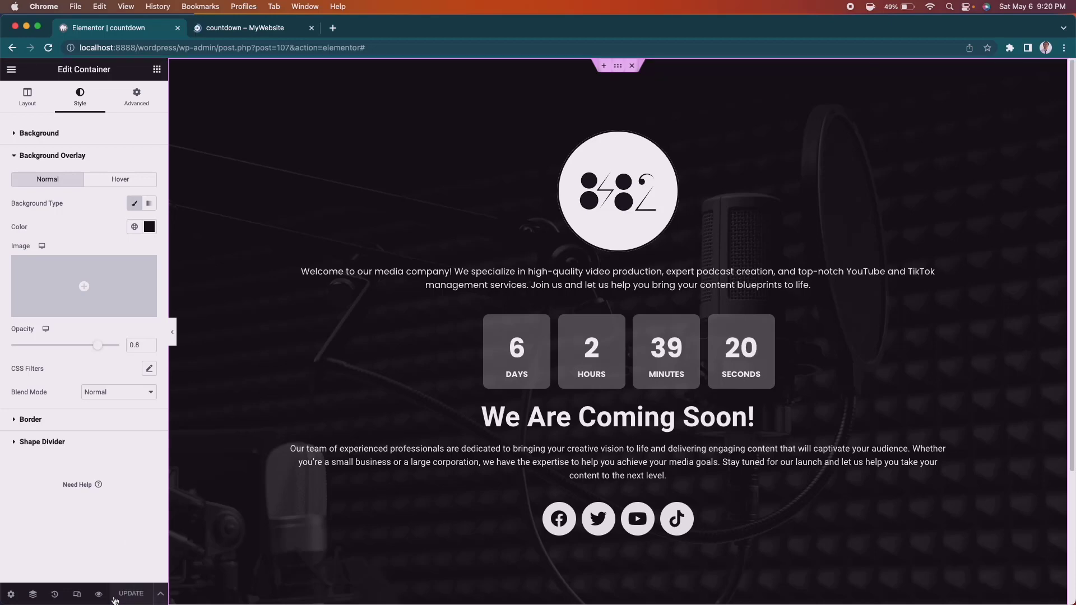
left_click(101, 597)
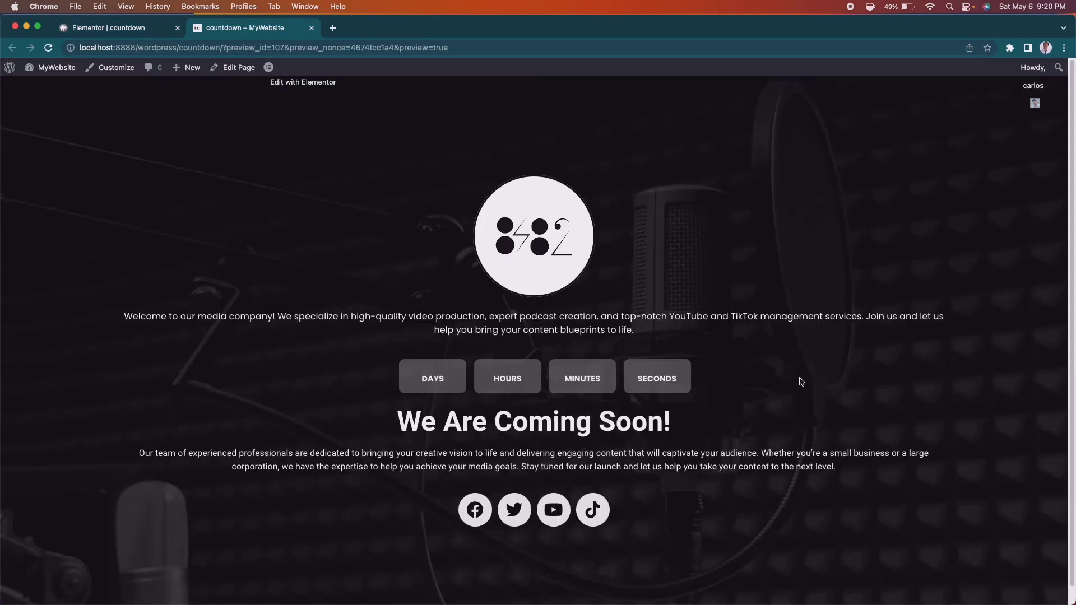